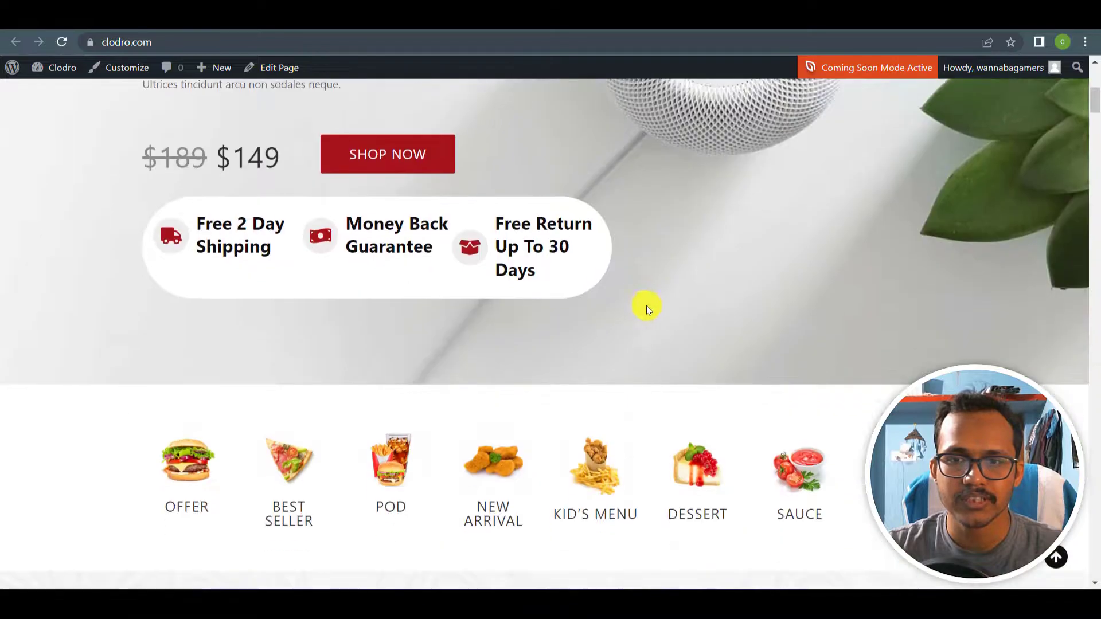
- Search the web for google analytics in a new tab and open the Google Analytics site from the results
scroll(752, 313, up, 8)
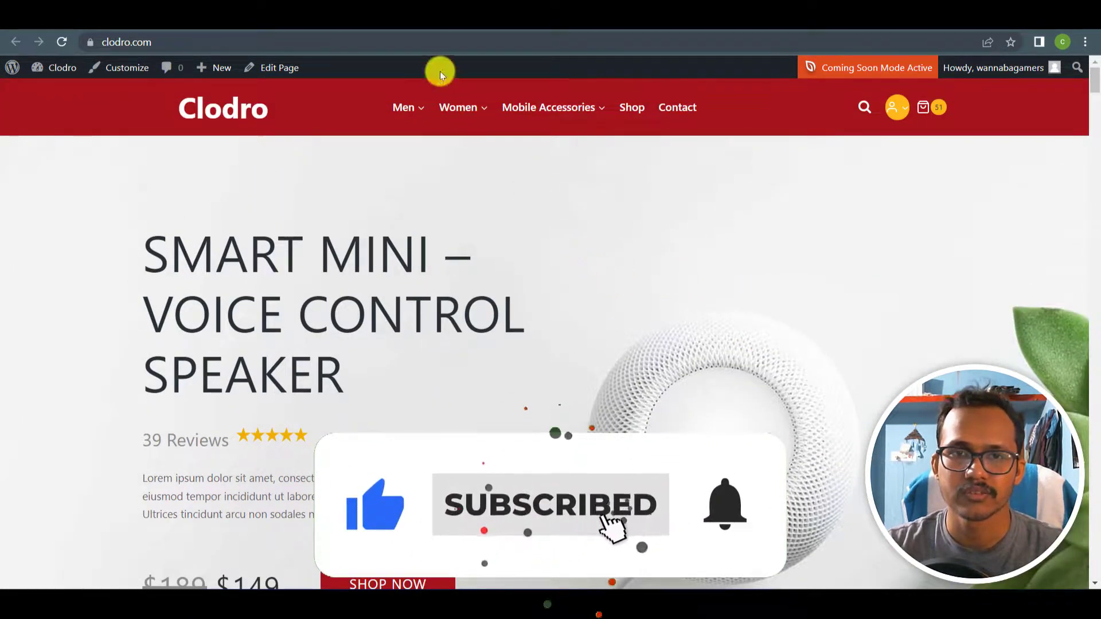
key(ctrl+t)
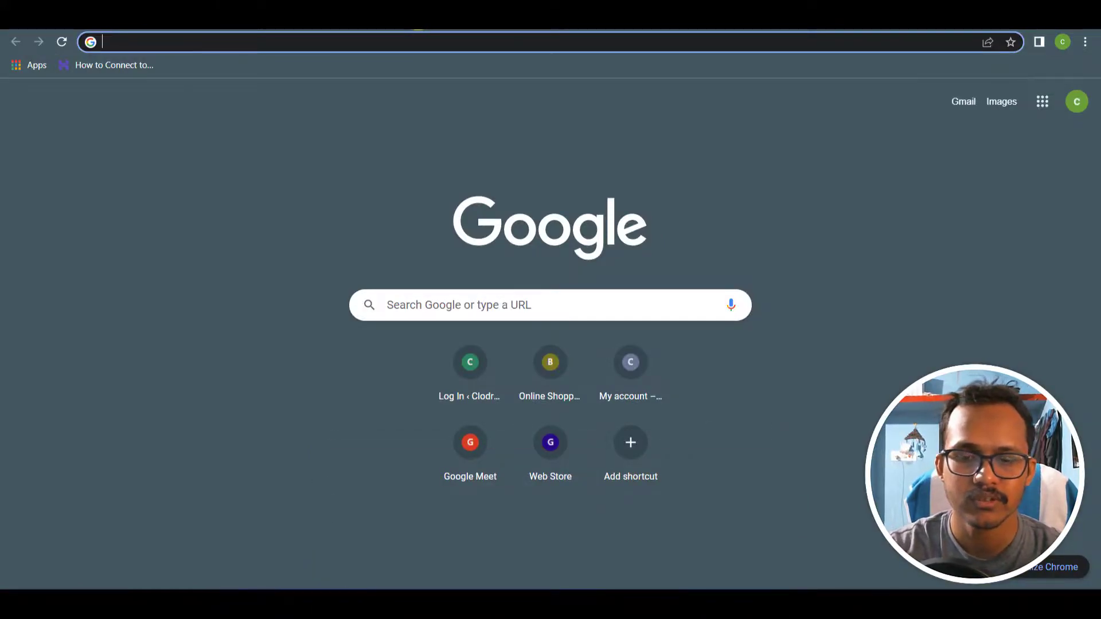
text(go)
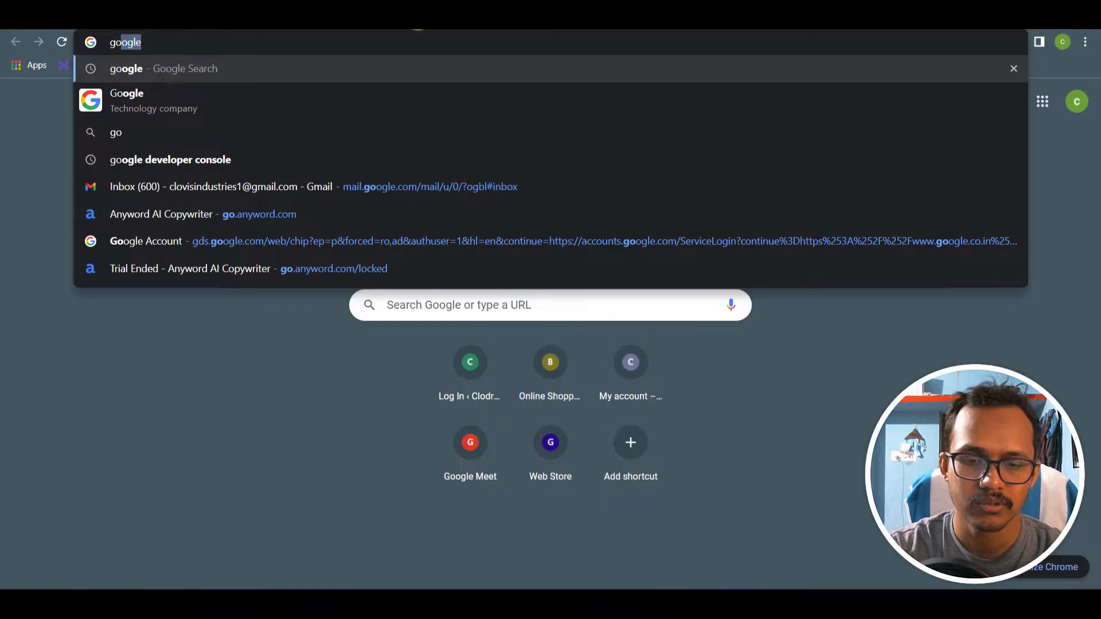
text(ogle aan)
key(Return)
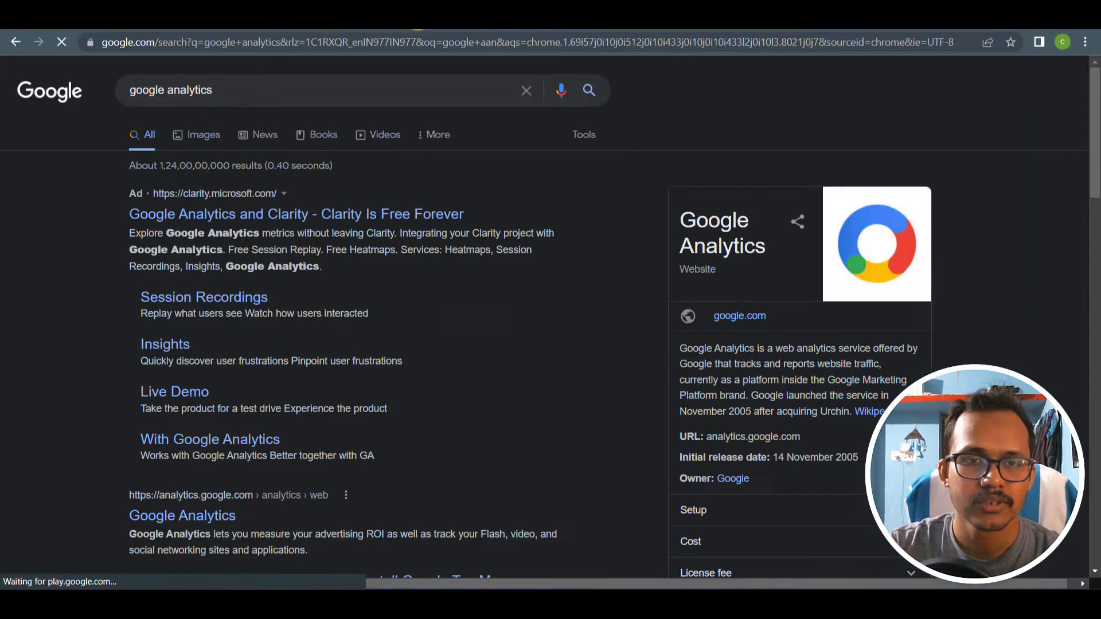
scroll(275, 361, down, 3)
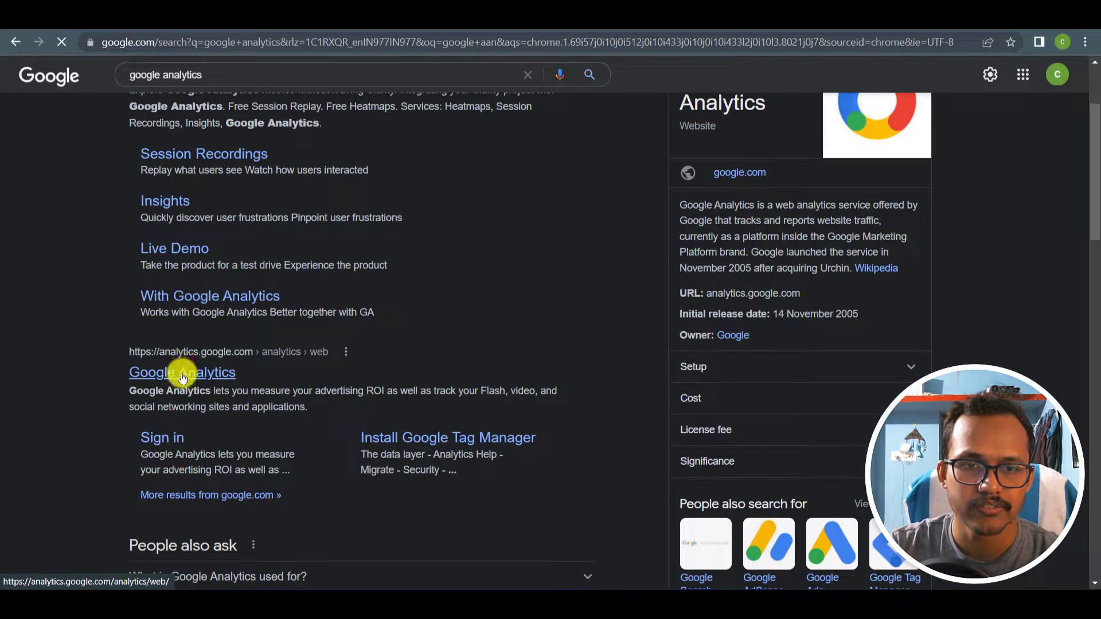
click(182, 374)
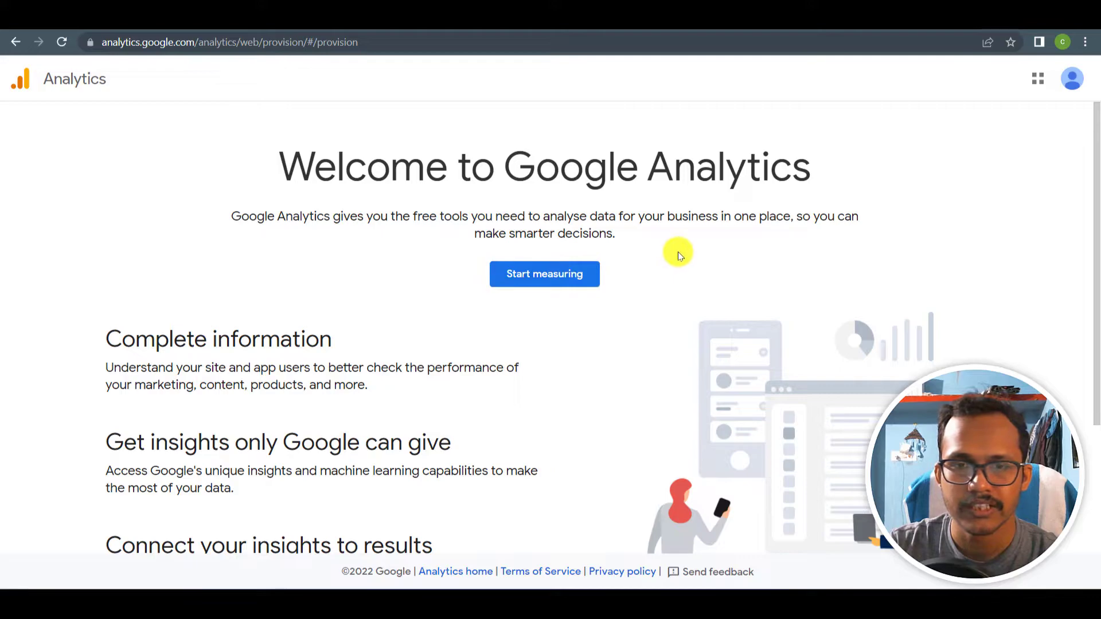
- Start measuring with a new account named My Google analytics, keep the default data sharing settings and continue to property setup
click(549, 274)
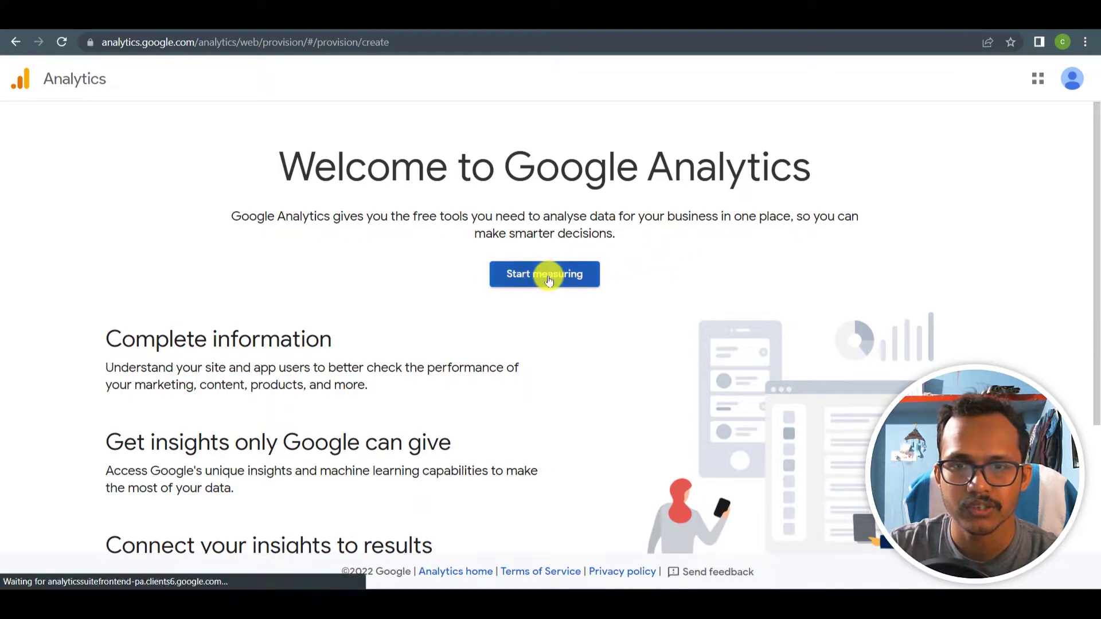
click(175, 261)
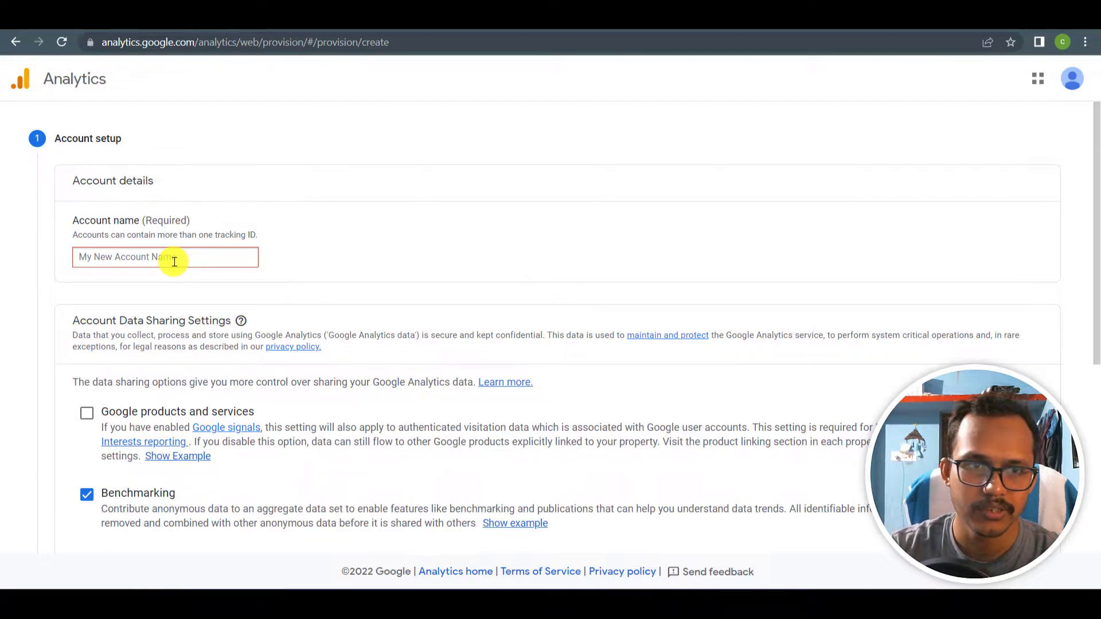
text(My)
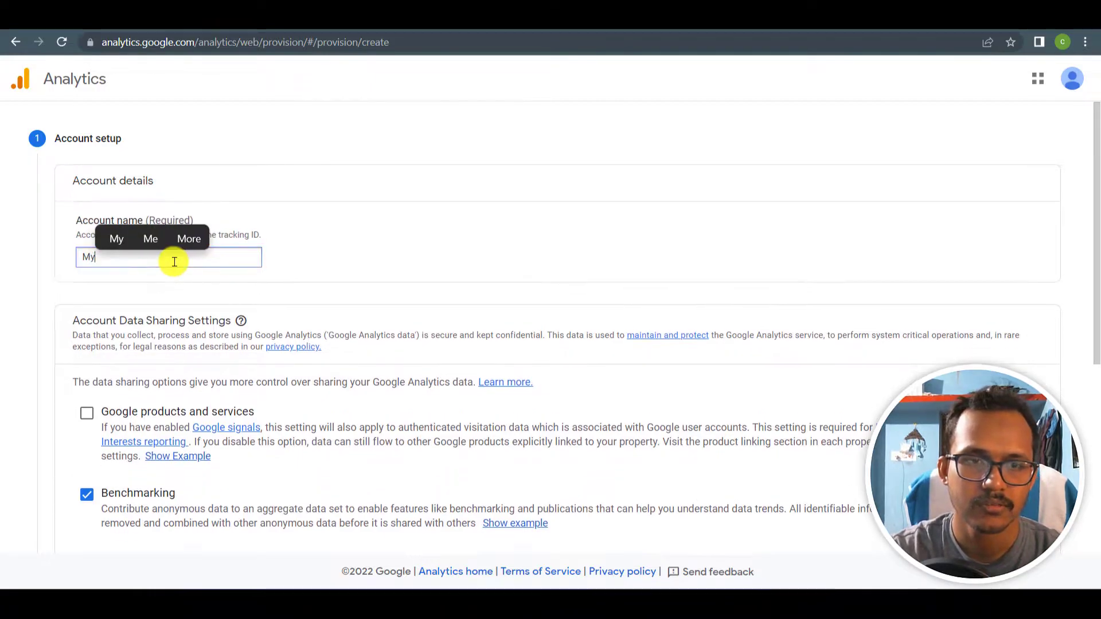
text( Google a)
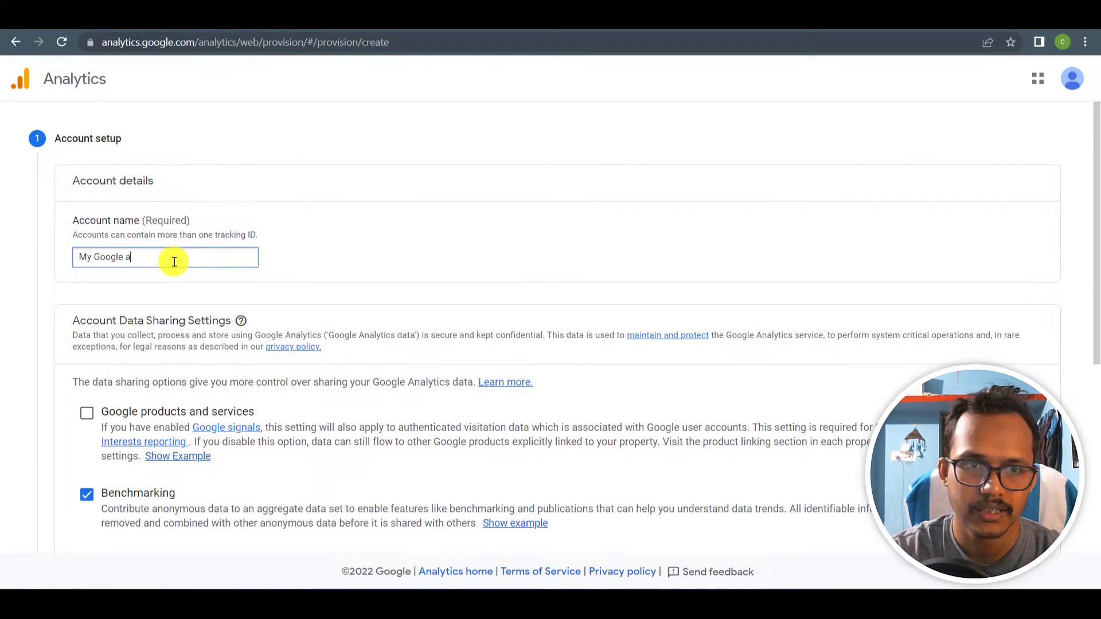
text(ccalytics)
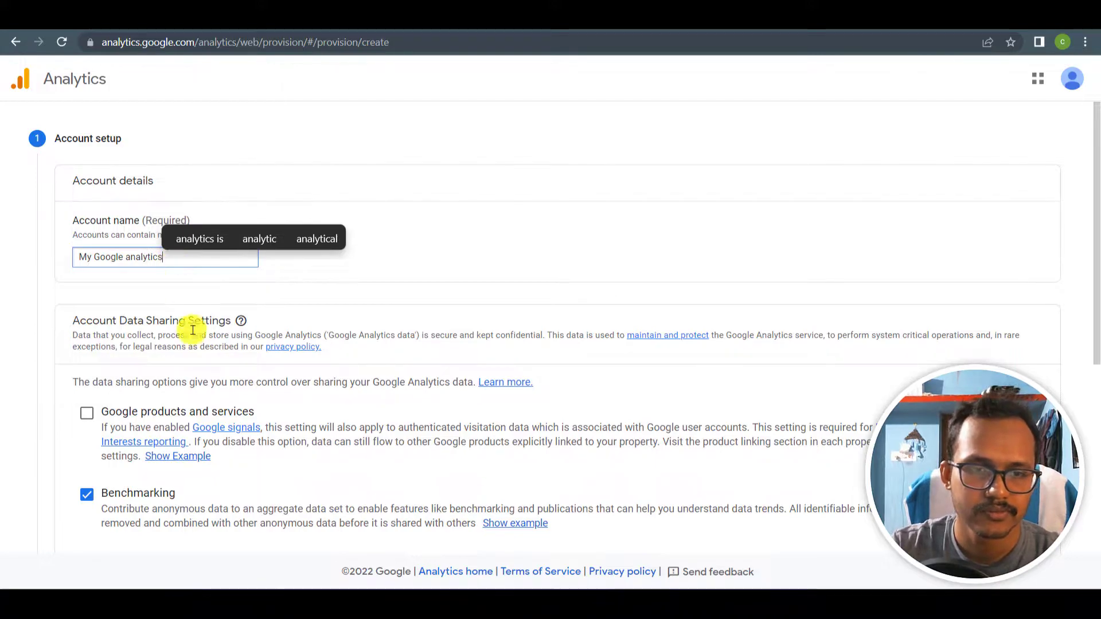
scroll(460, 503, down, 5)
click(73, 447)
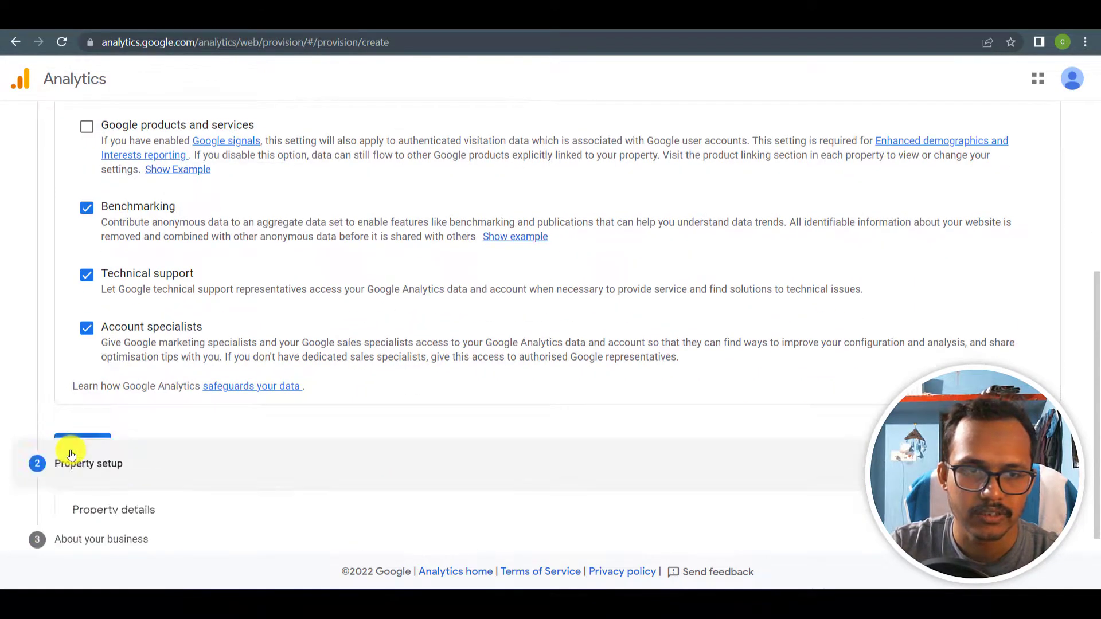
- Name the property Clodro and set its reporting time zone to India
click(155, 231)
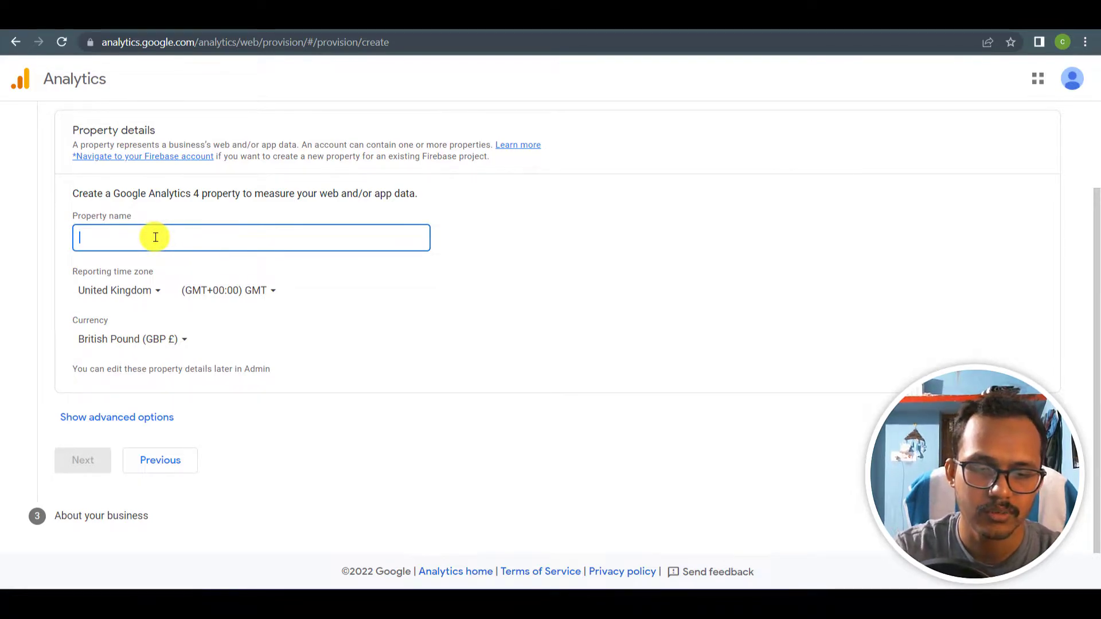
text(Clodro)
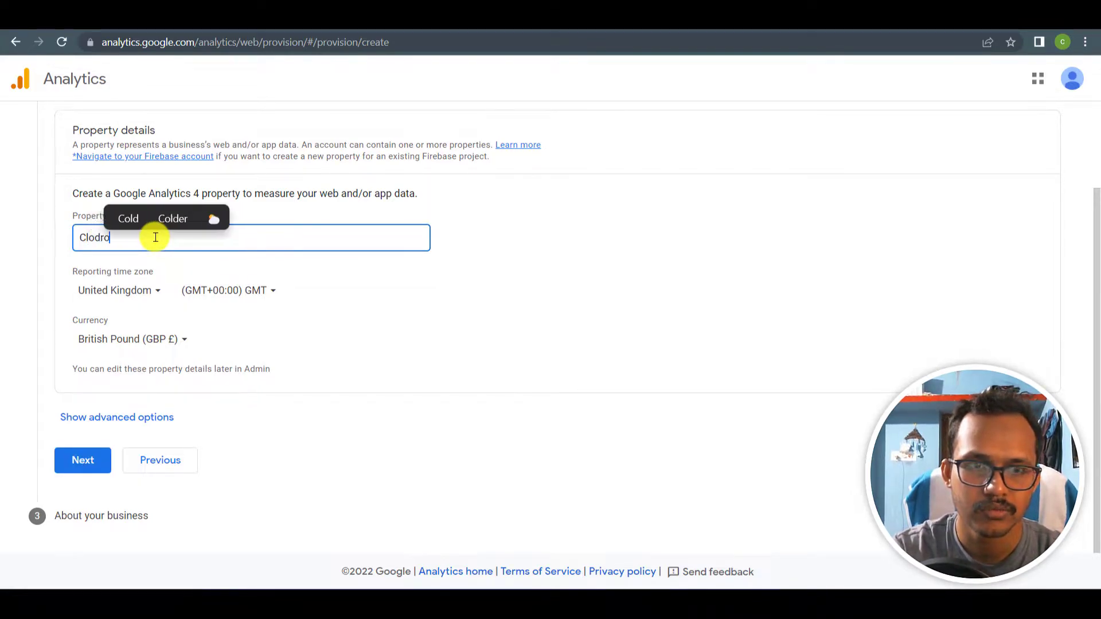
click(146, 290)
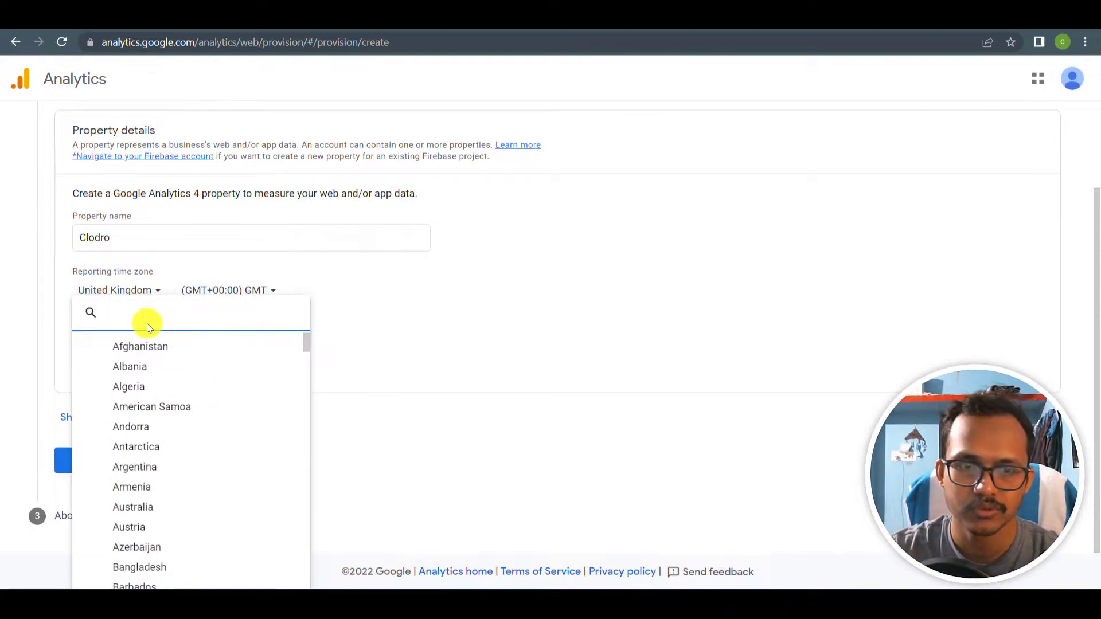
text(ind)
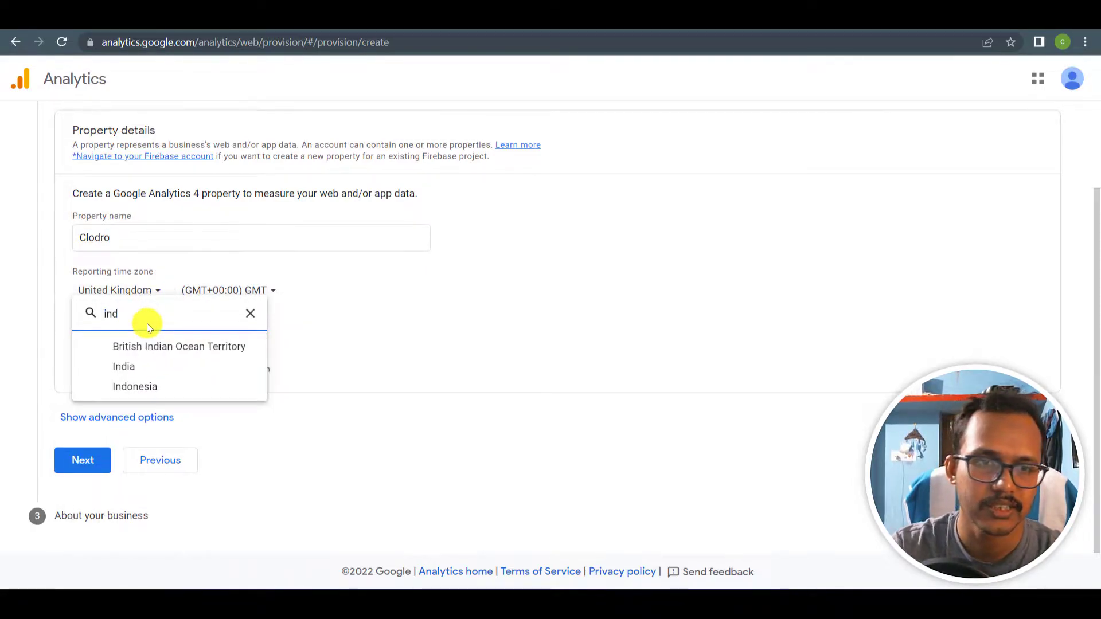
click(123, 367)
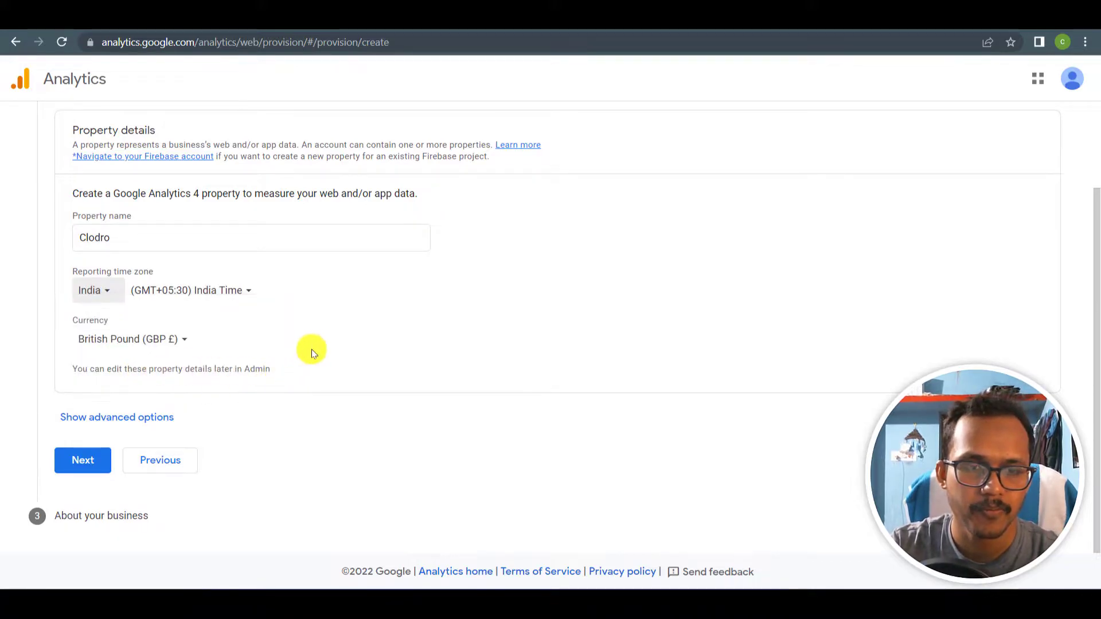
- Set the property's currency to Indian Rupee (INR ₹) and continue to the industry category choices in the business information
click(155, 339)
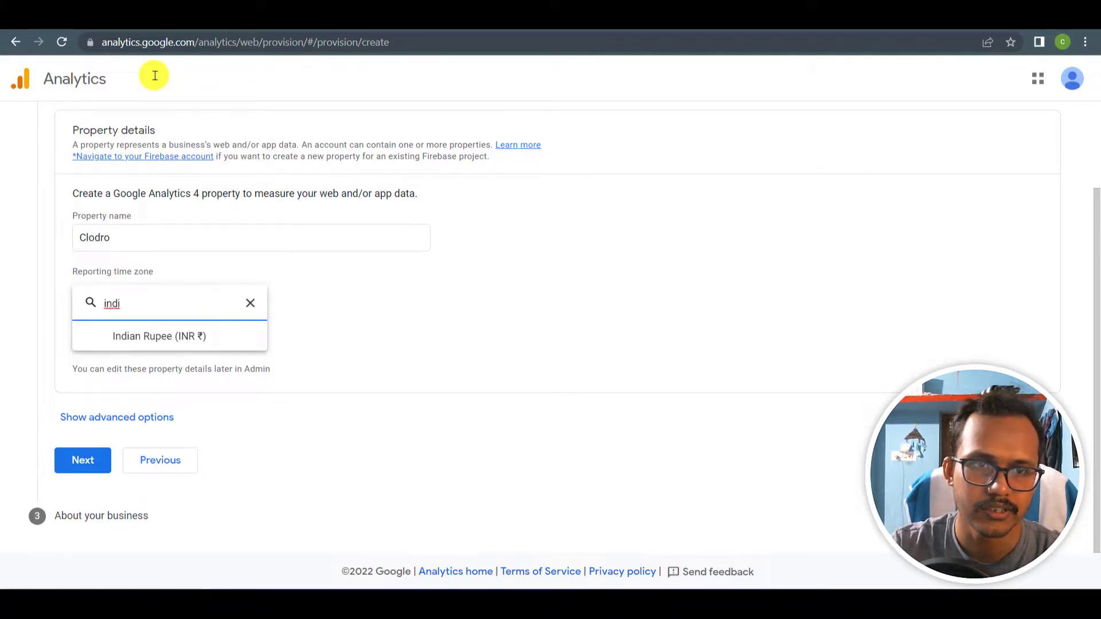
click(157, 334)
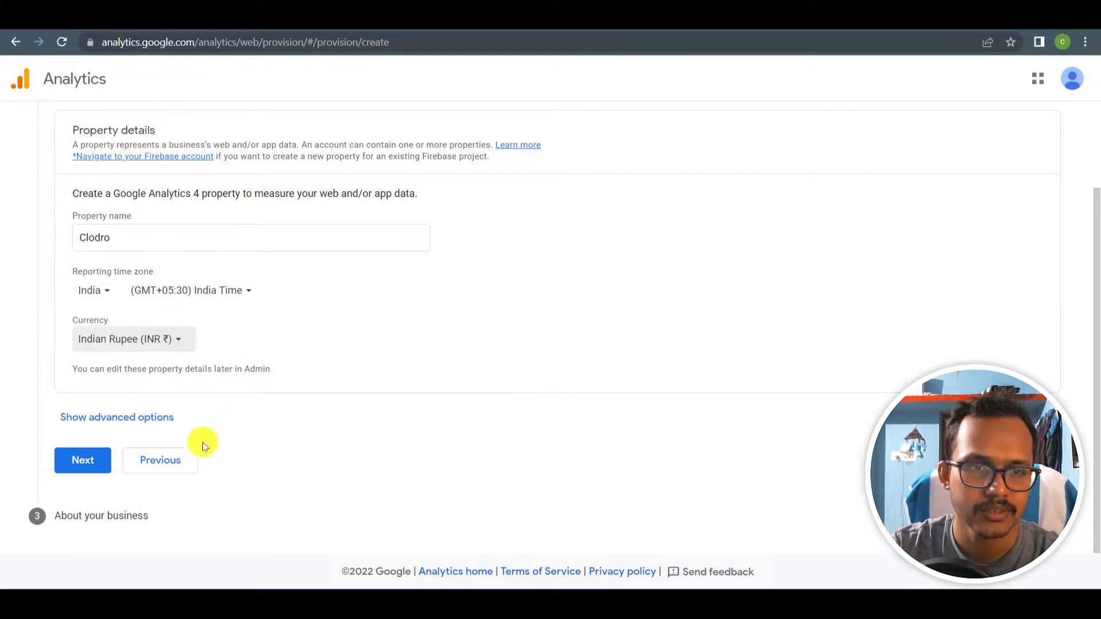
click(78, 462)
click(107, 268)
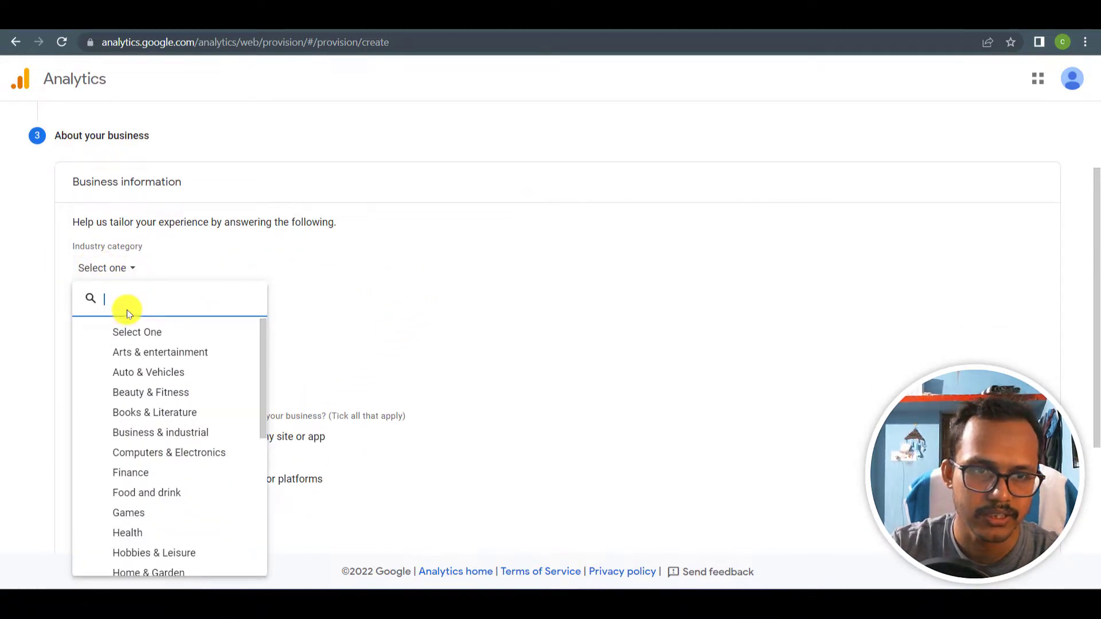
text(mar)
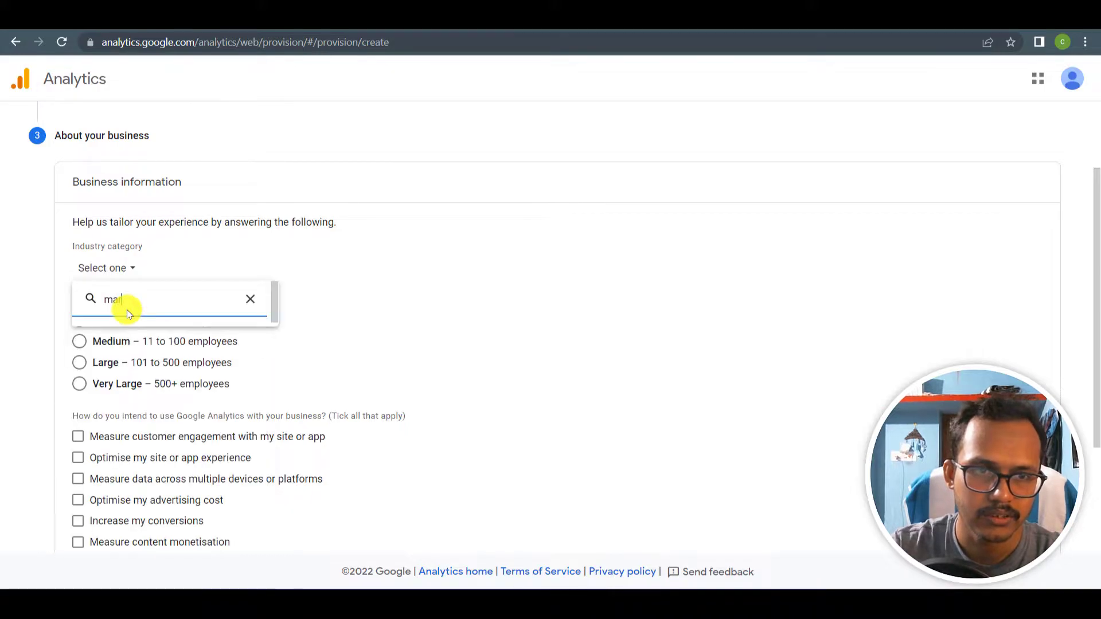
key(BackSpace)
key(BackSpace)
key(BackSpace)
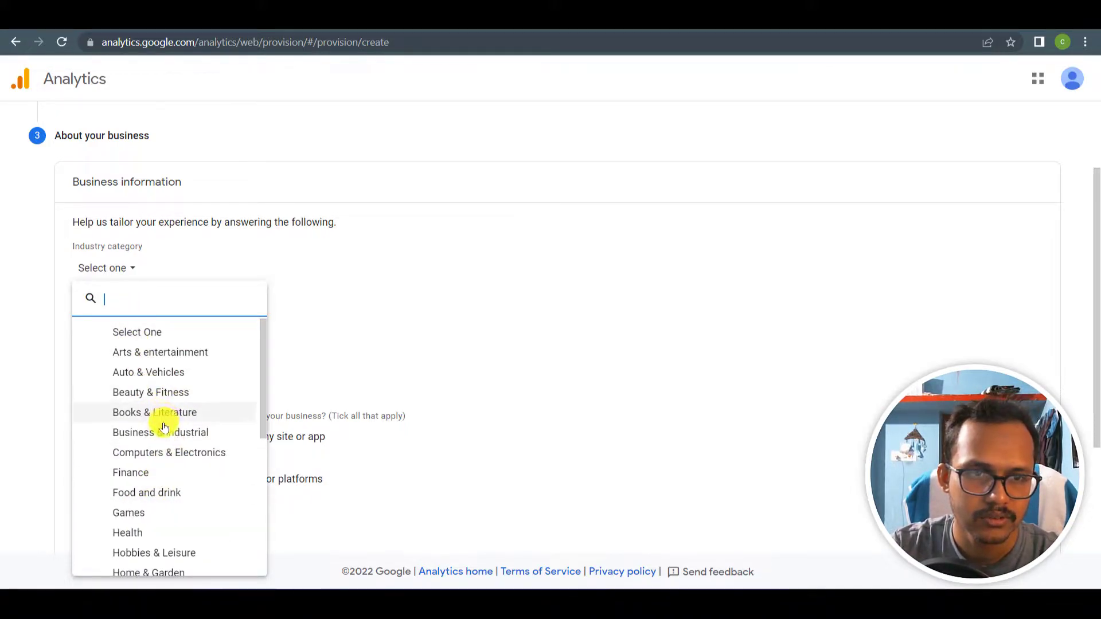
- Set the industry category to Internet & Telecom and the business size to Small – 1 to 10 employees
scroll(164, 427, down, 3)
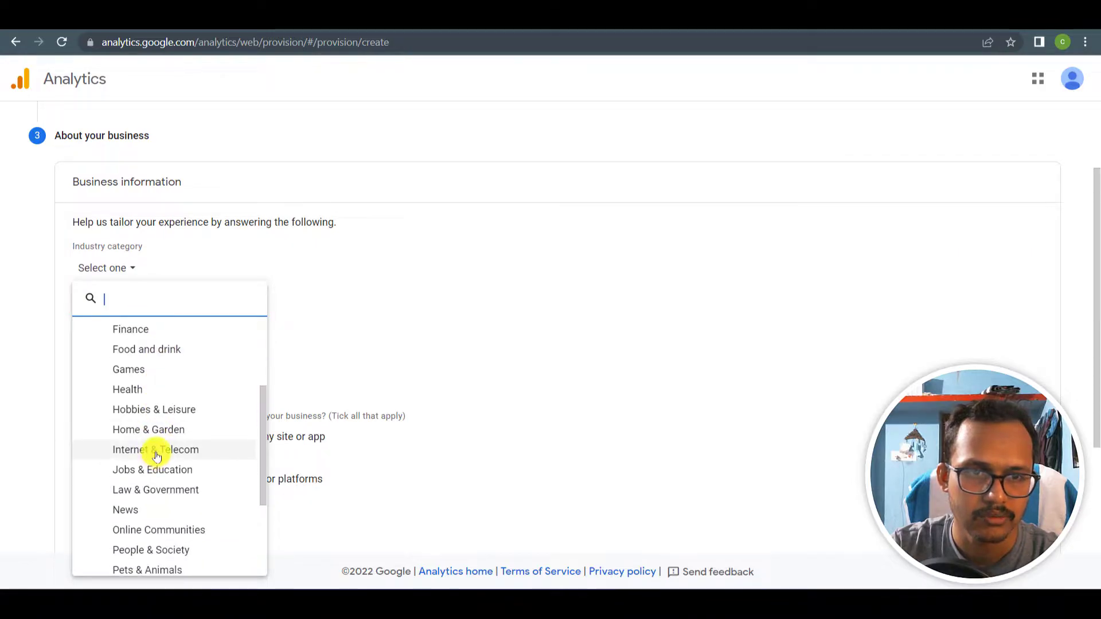
click(156, 456)
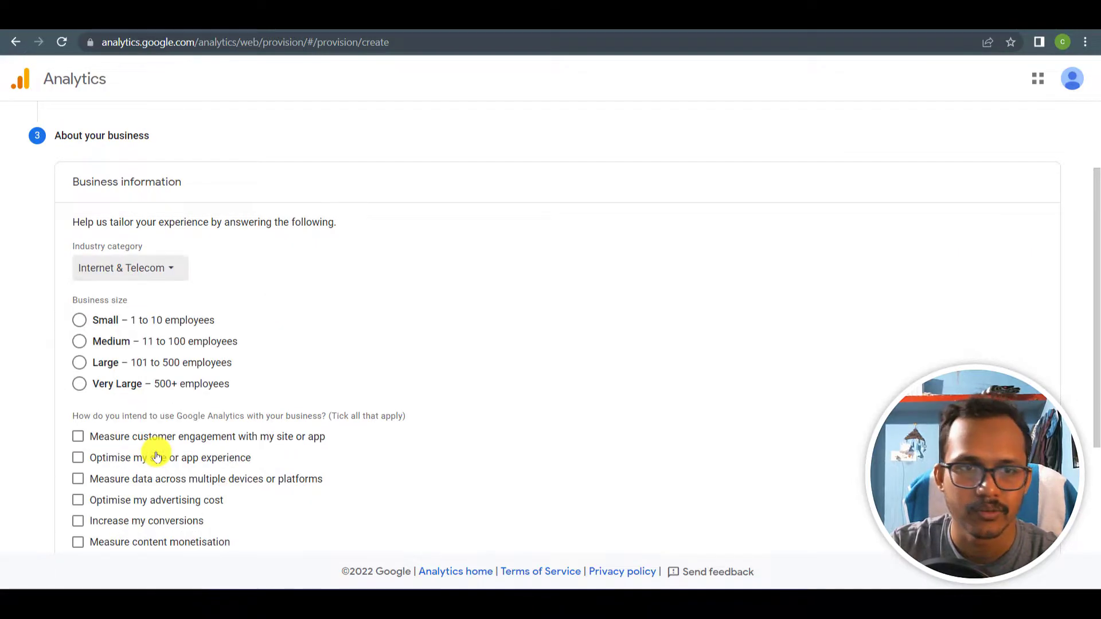
scroll(319, 304, down, 1)
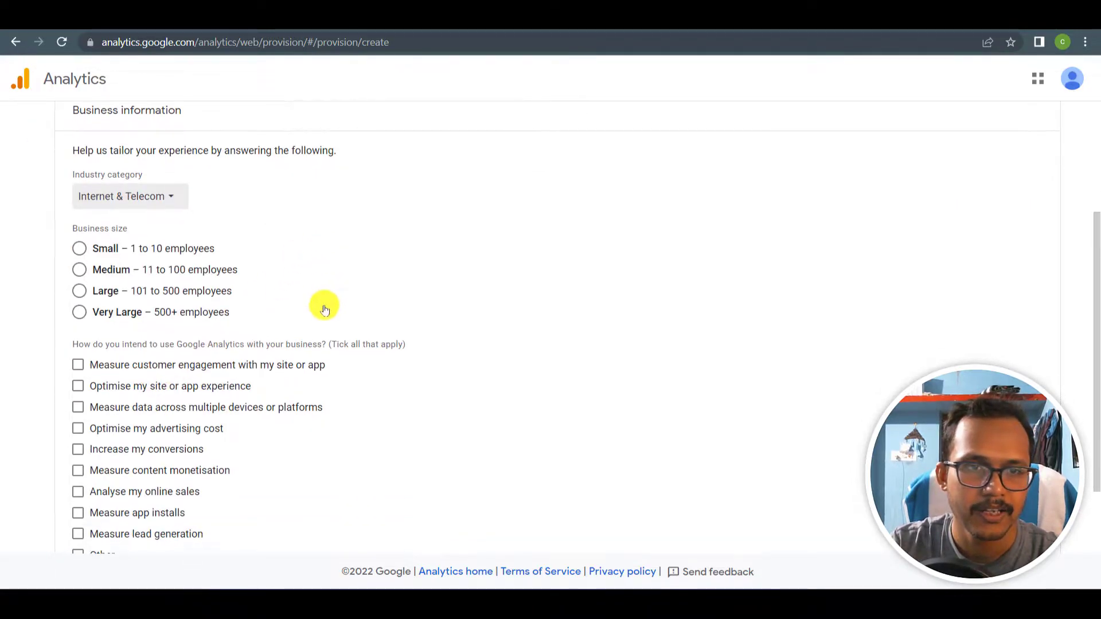
click(82, 250)
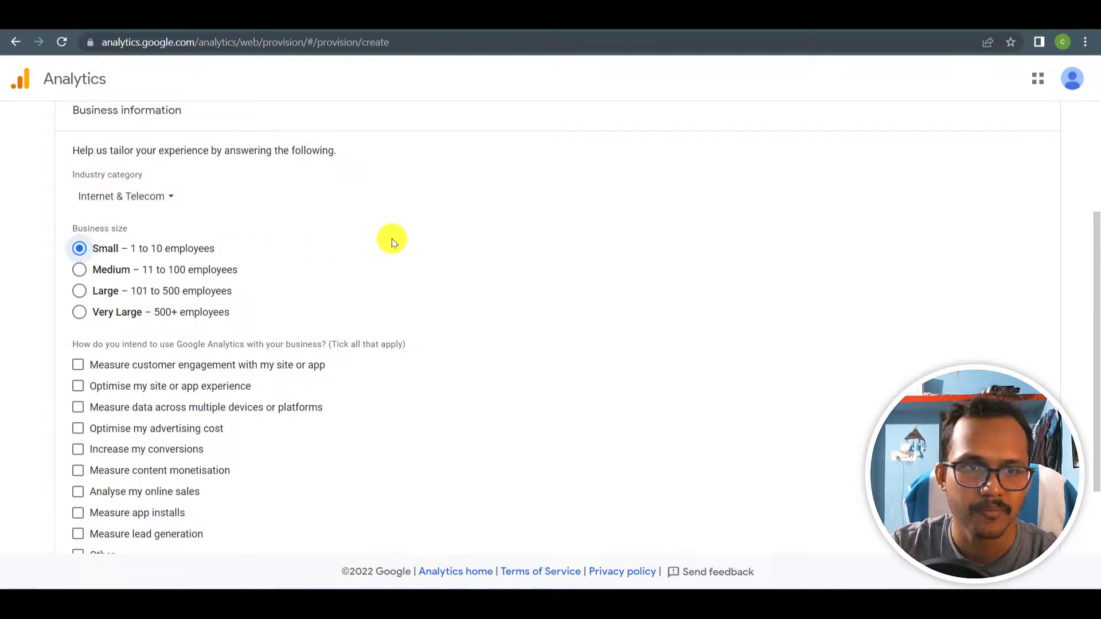
- Tick every intended use of Google Analytics except Other, and submit the account setup for creation
scroll(76, 311, down, 2)
click(79, 271)
click(81, 293)
click(80, 313)
click(80, 352)
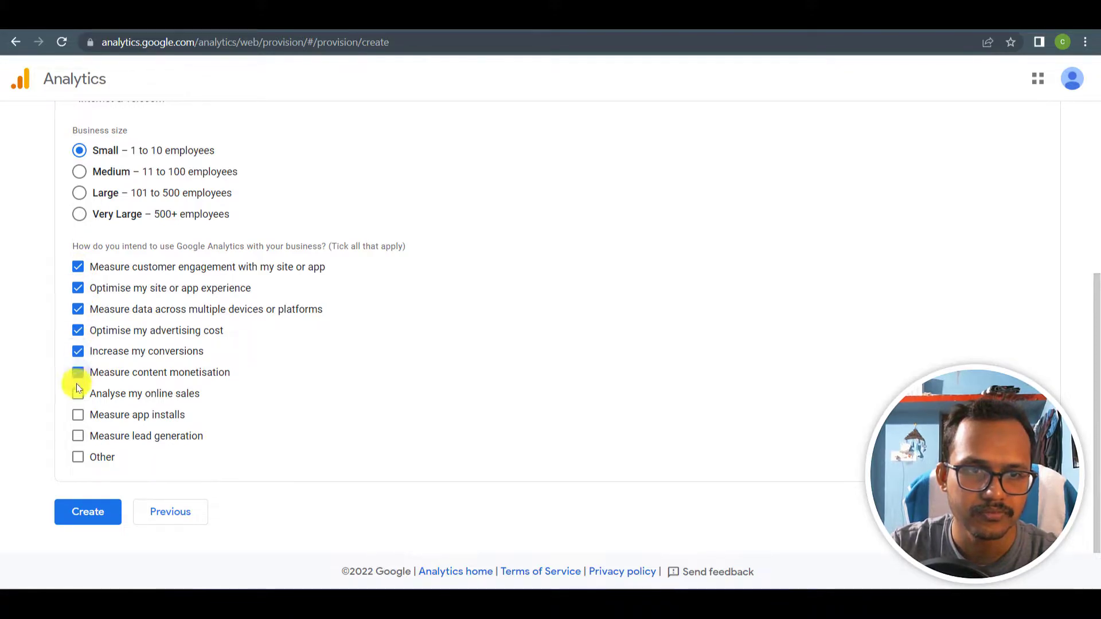
click(80, 398)
click(76, 418)
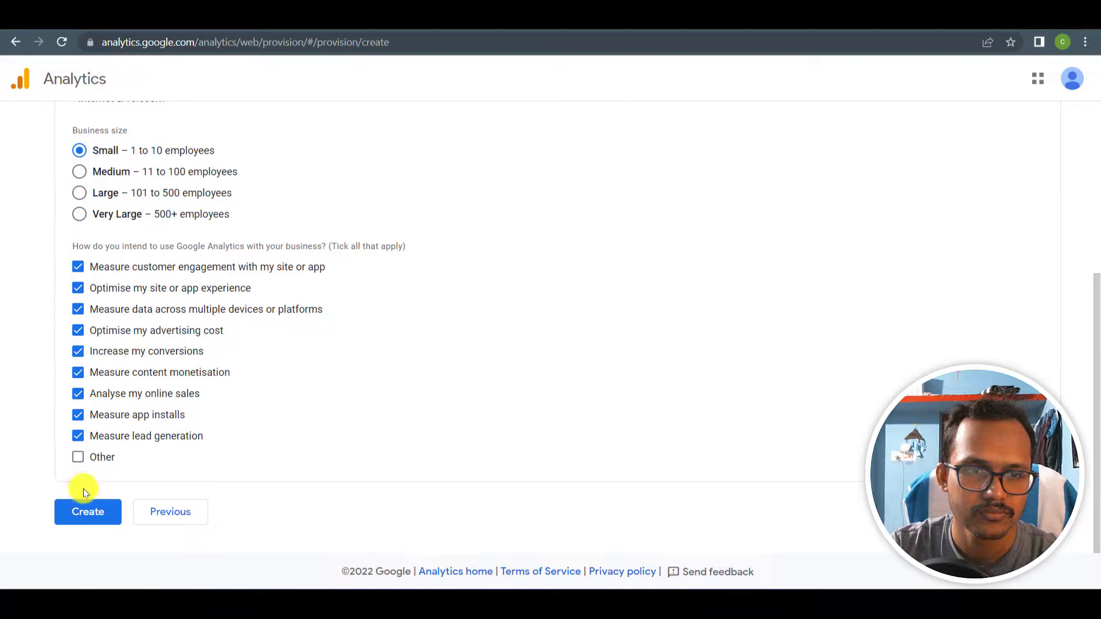
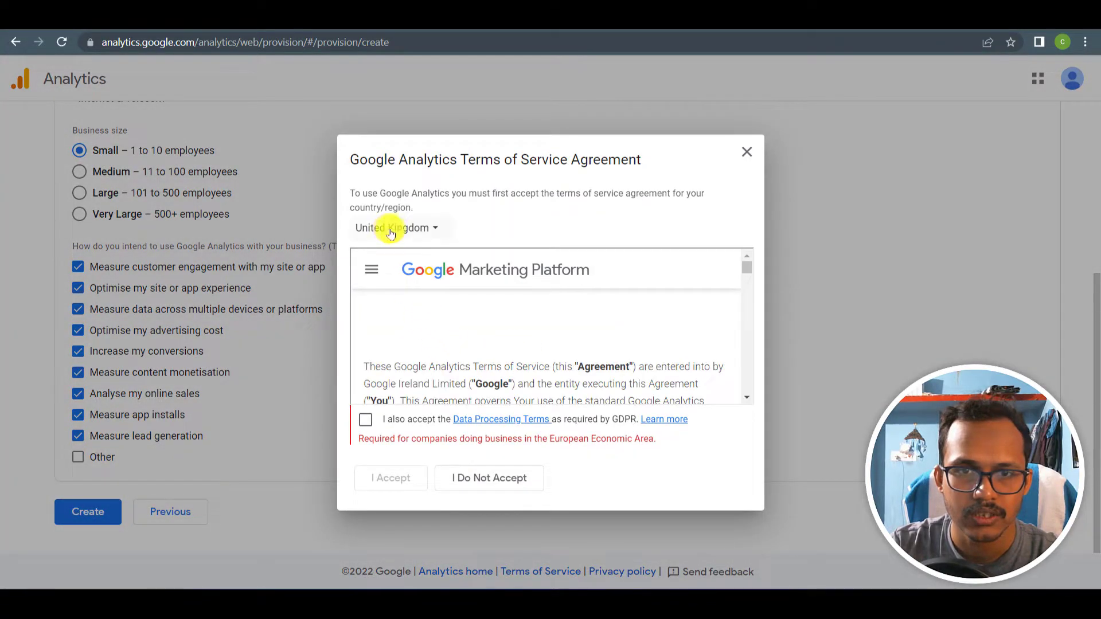
- Set the Terms of Service country to India and accept the agreement together with the GDPR Data Processing Terms
click(389, 228)
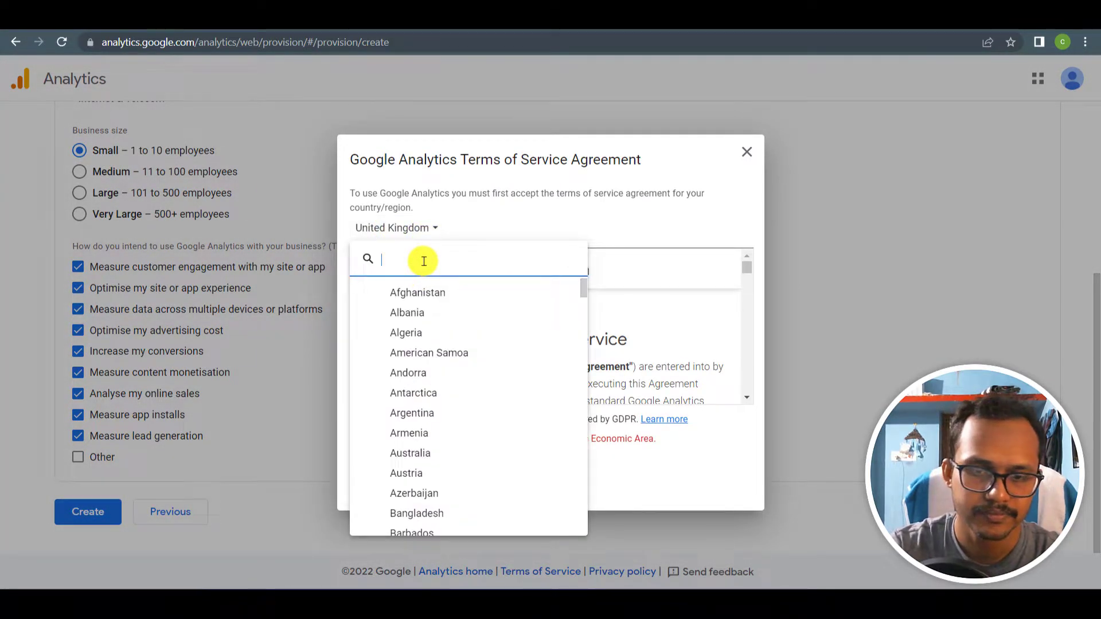
text(india)
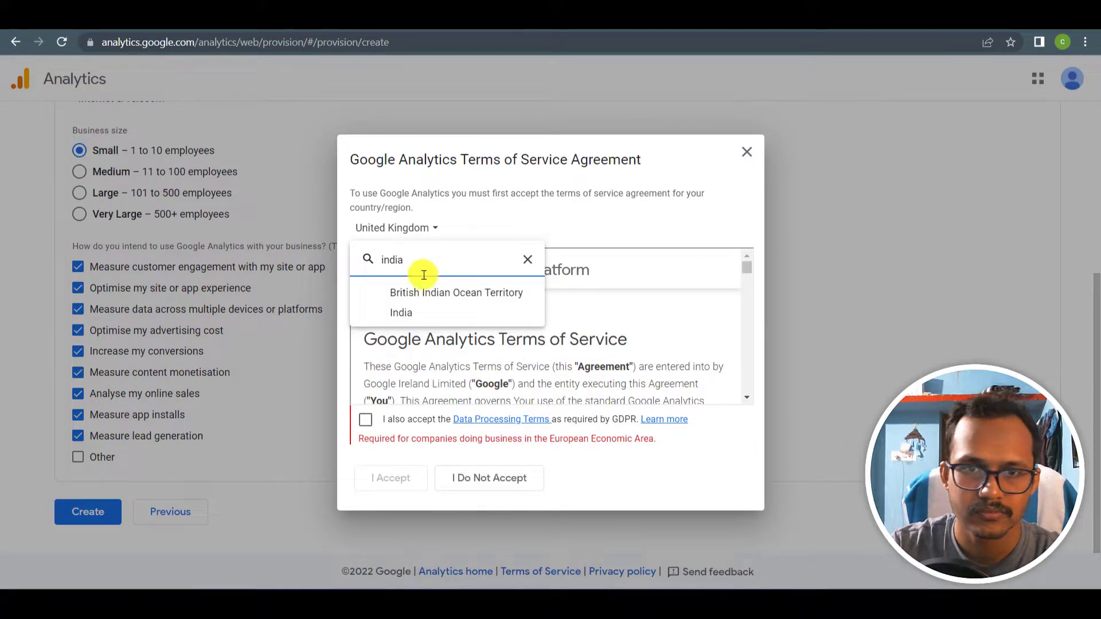
click(430, 312)
click(360, 425)
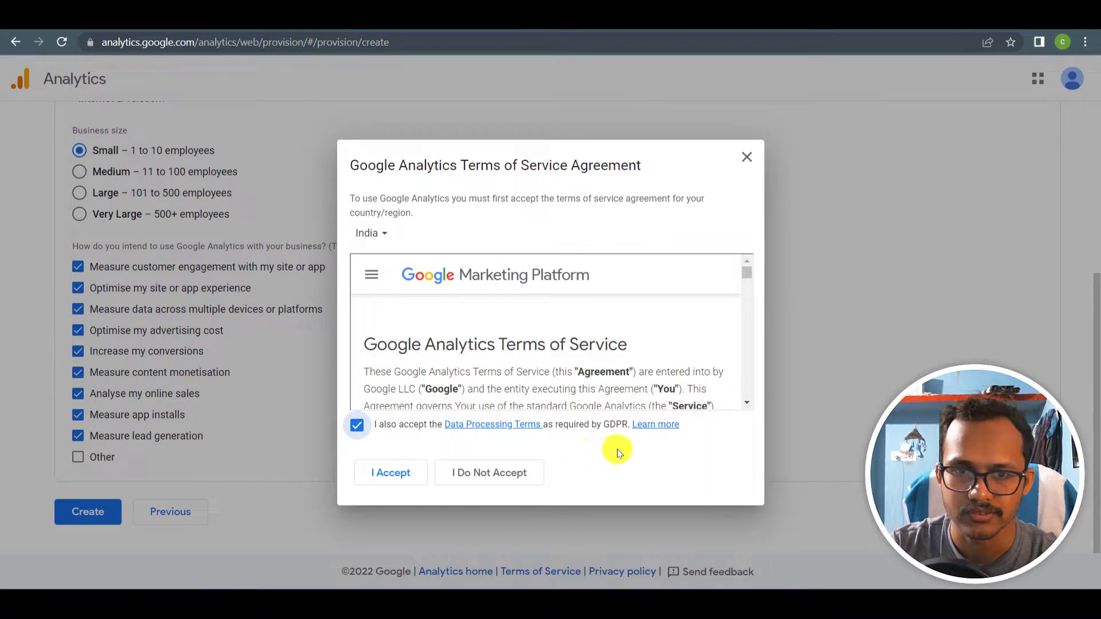
click(377, 475)
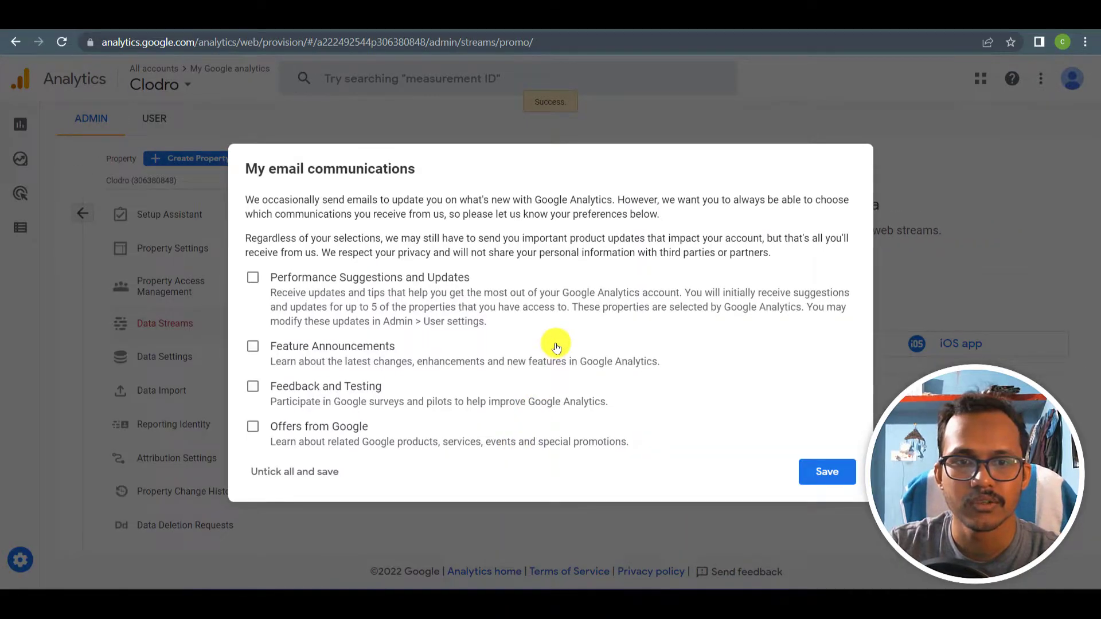
- Opt out of all Google Analytics email communications and move past the first card of the property tour
click(296, 478)
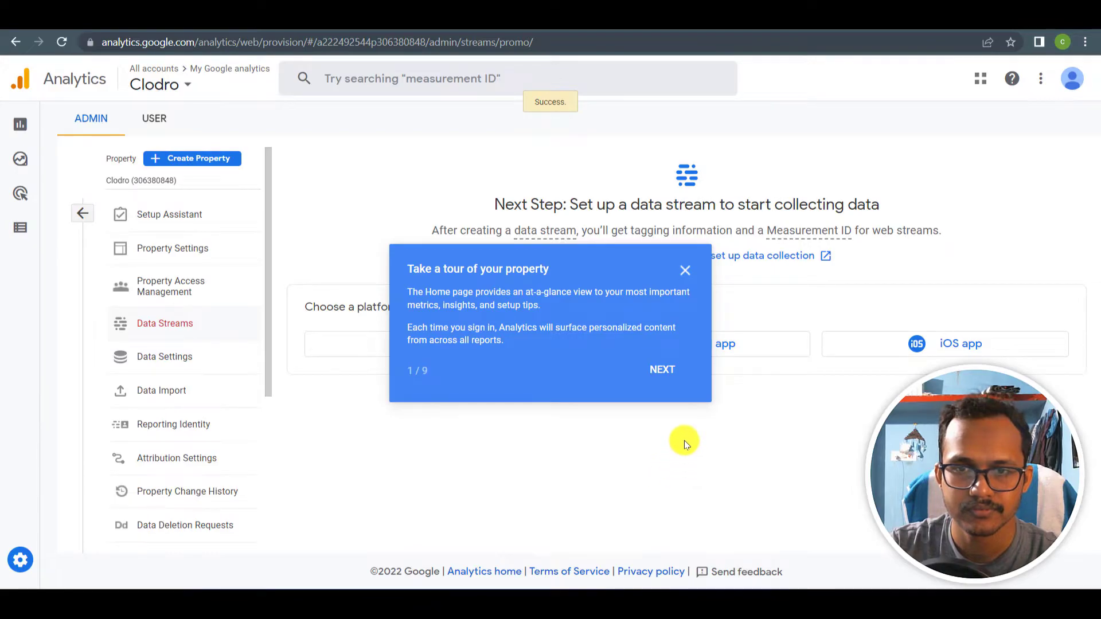
click(662, 369)
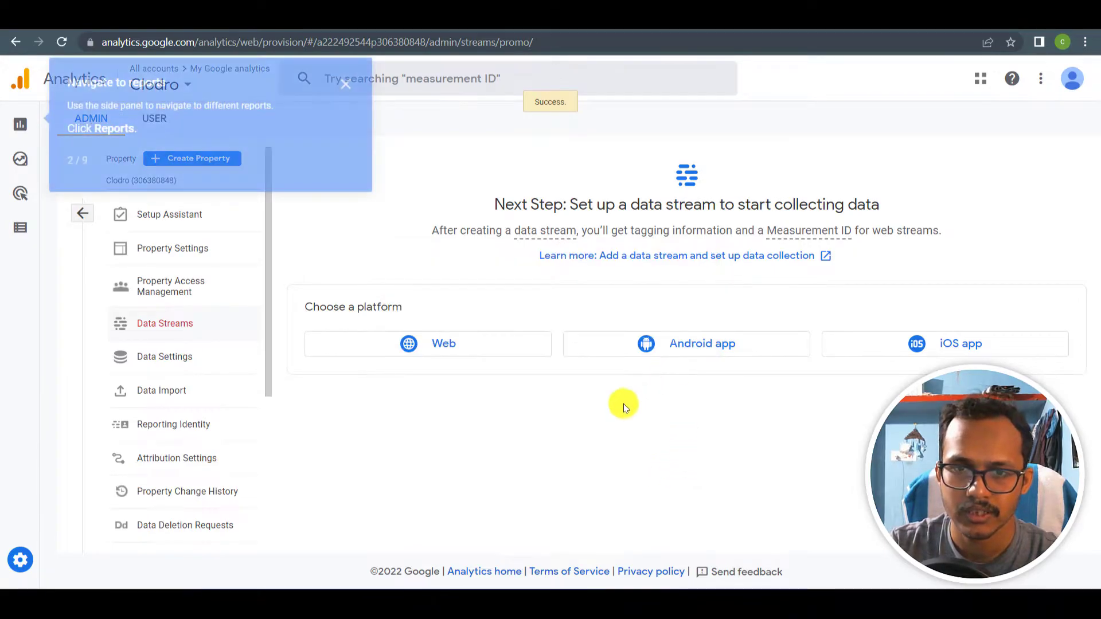
- Start setting up a data stream for the Web platform and dismiss the property tour card
click(439, 351)
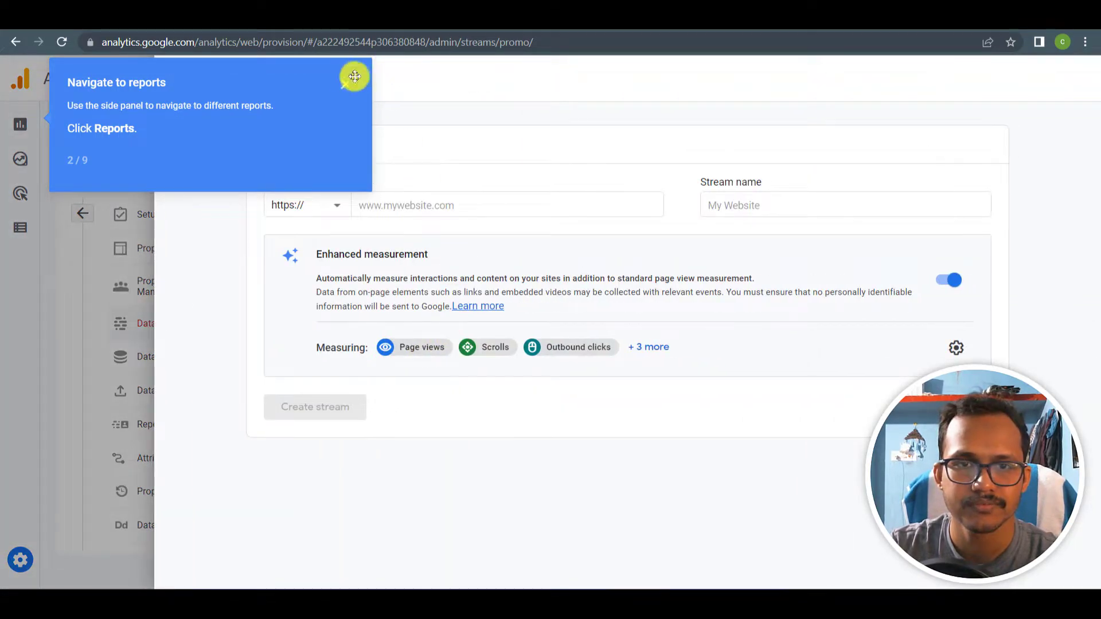
click(346, 83)
click(400, 208)
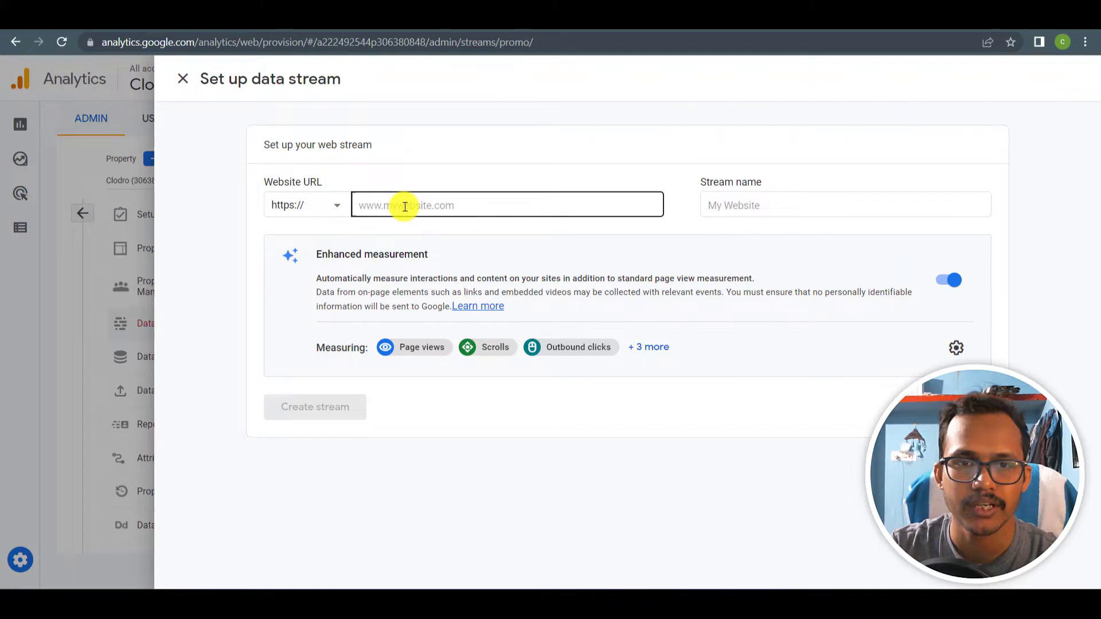
key(ctrl+Tab)
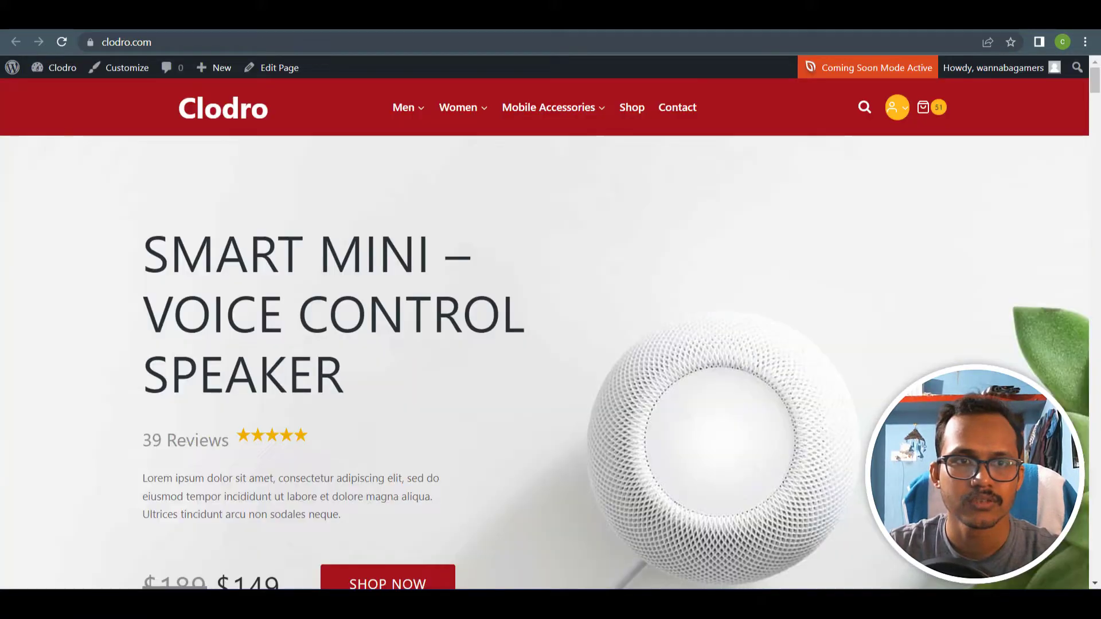
click(256, 43)
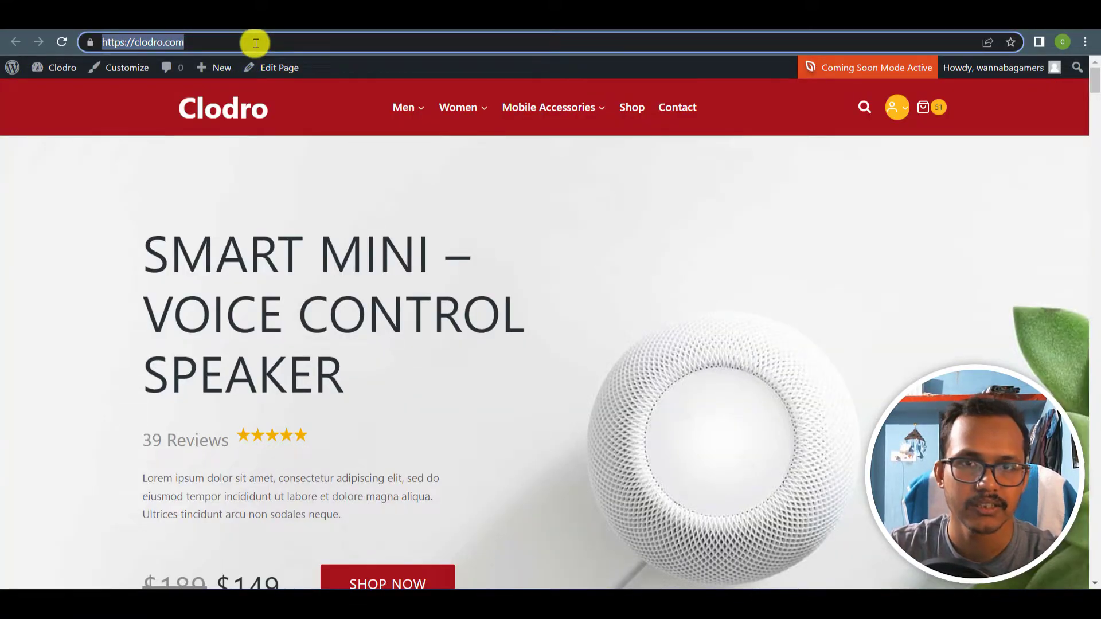
key(ctrl+shift+Tab)
click(402, 212)
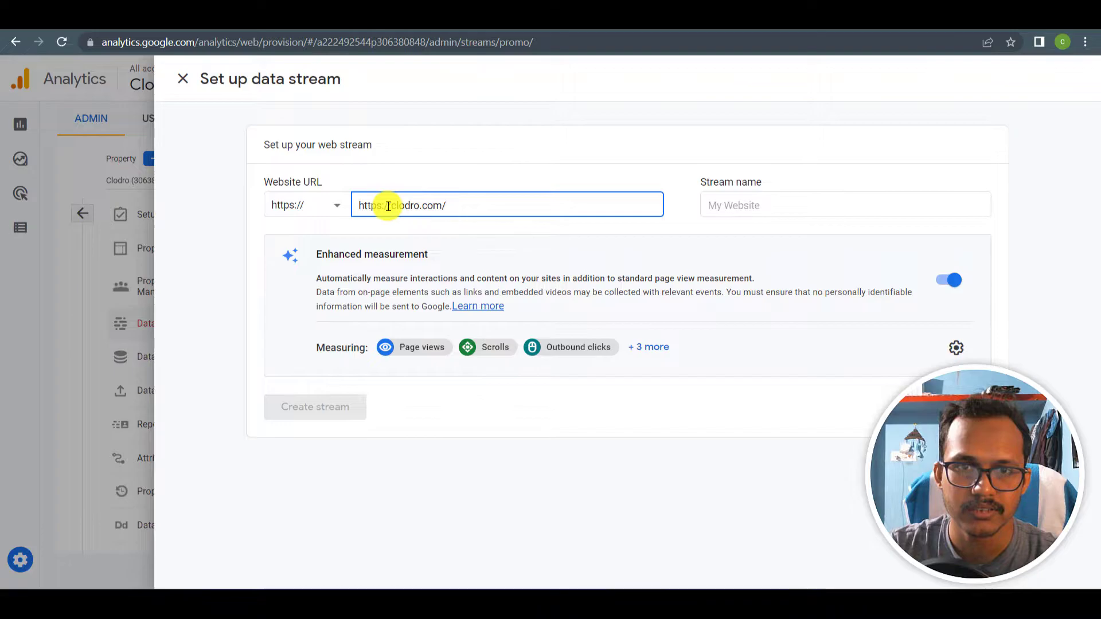
click(390, 206)
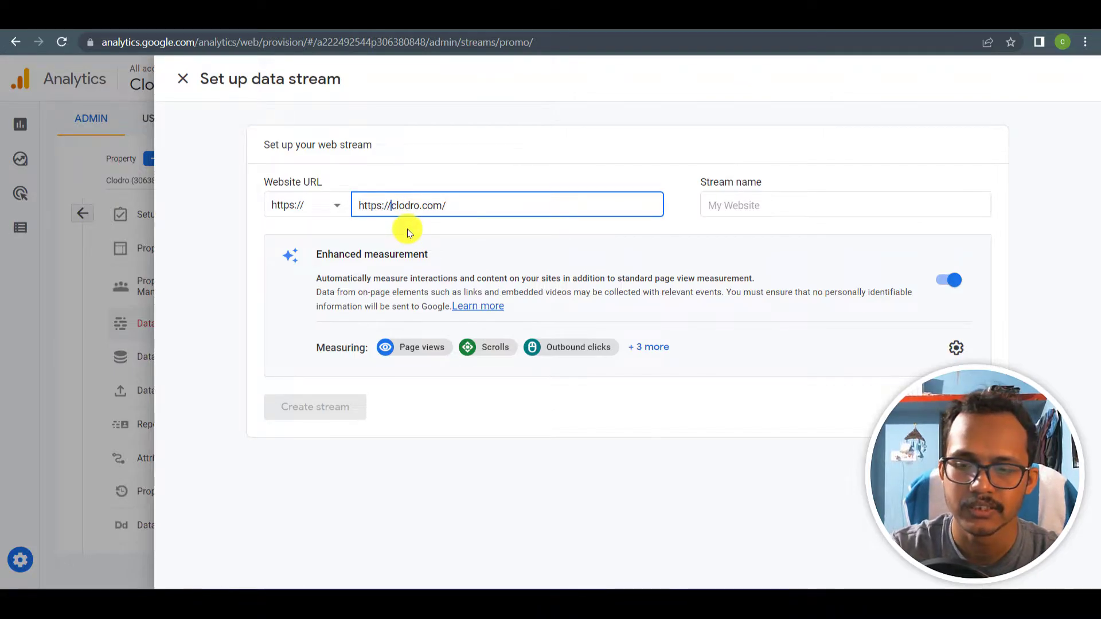
key(BackSpace)
key(BackSpace)
key(BackSpace)
key(BackSpace)
key(BackSpace)
key(BackSpace)
key(BackSpace)
key(BackSpace)
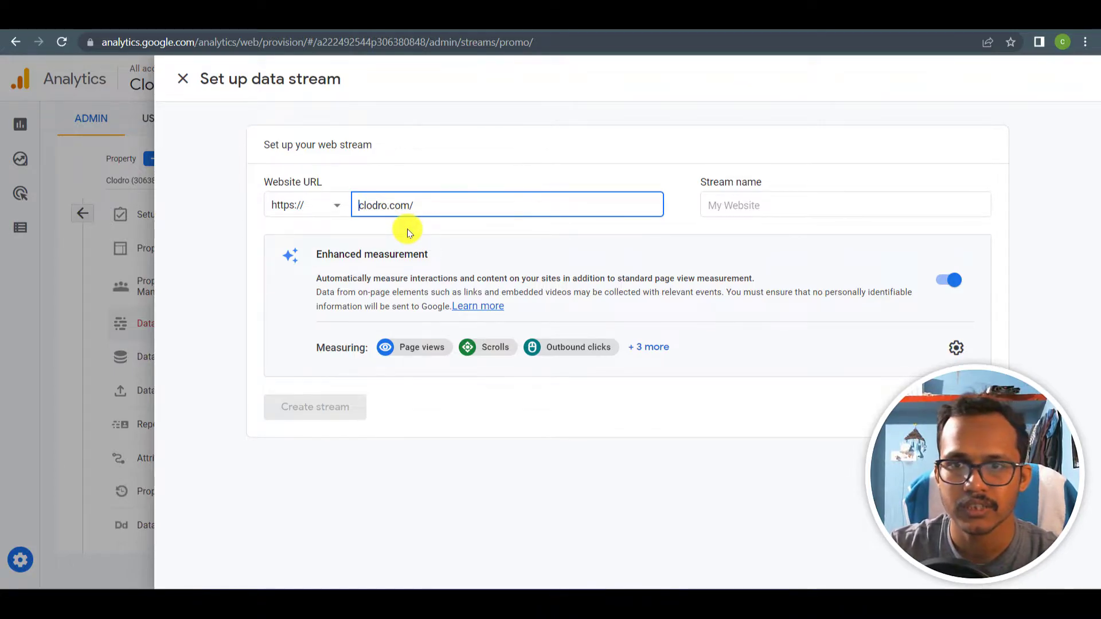
- Name the stream My website and create it
click(732, 207)
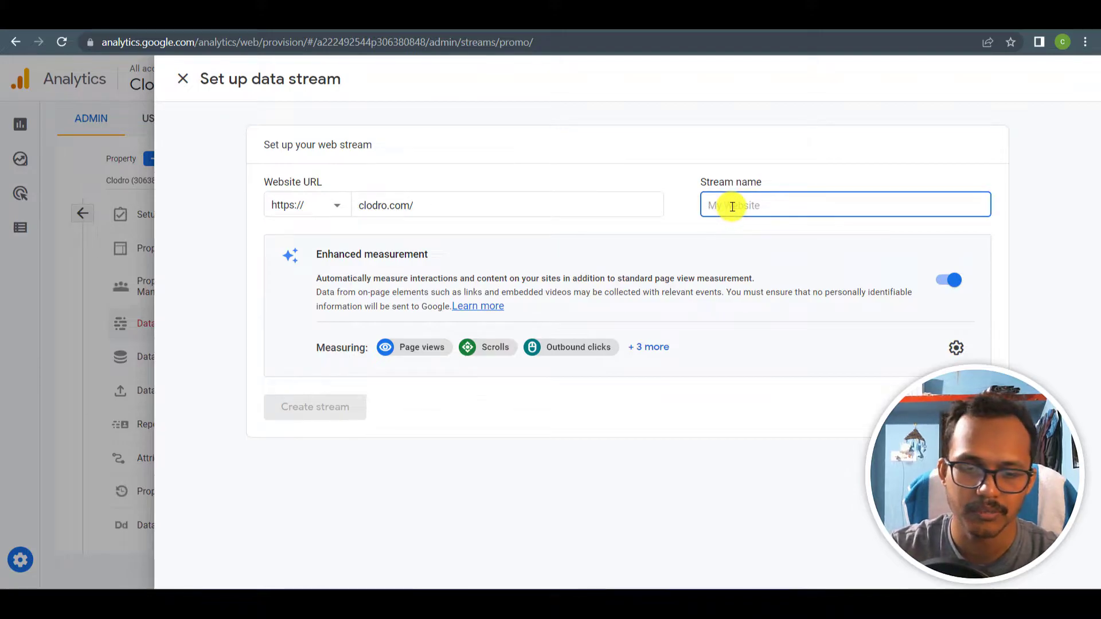
text(My)
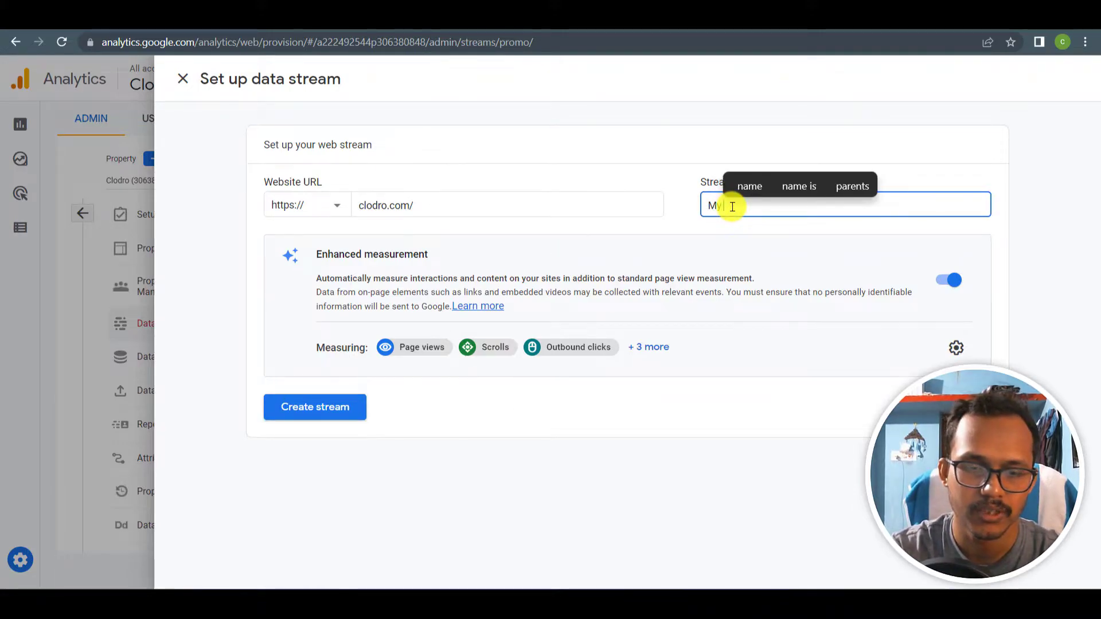
text( website)
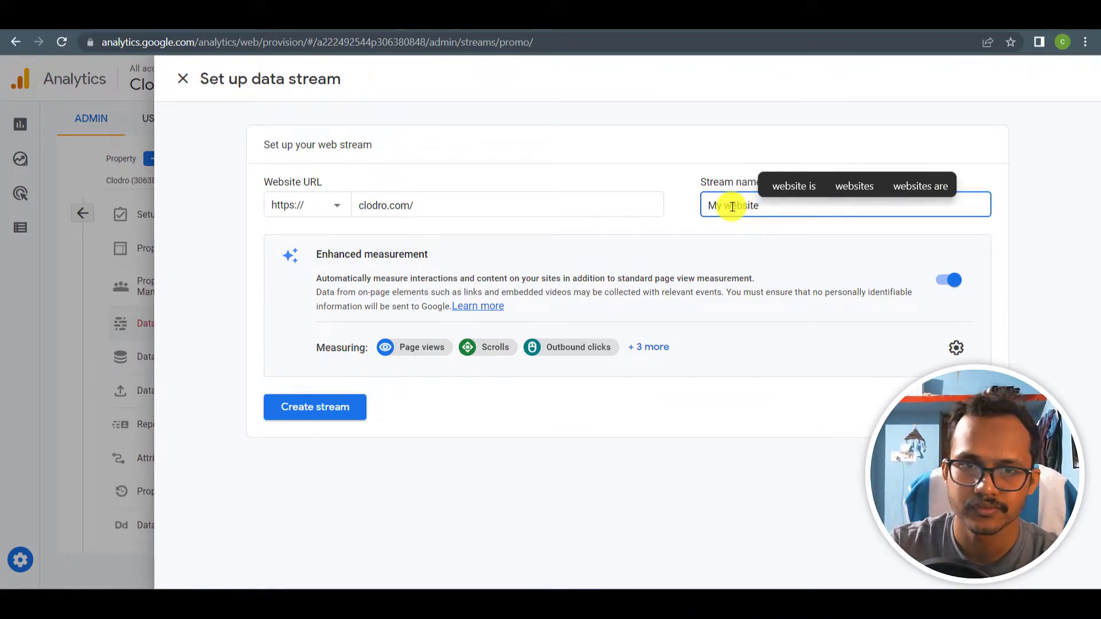
click(335, 407)
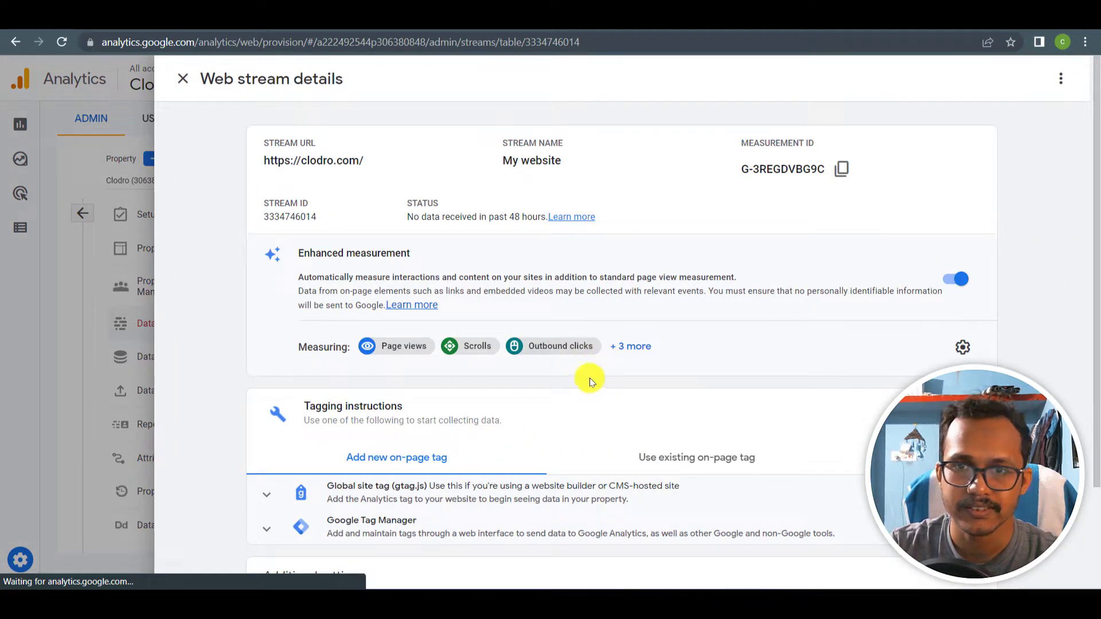
- Expand the Global site tag (gtag.js) instructions for a new on-page tag and copy the tag code
scroll(563, 378, down, 2)
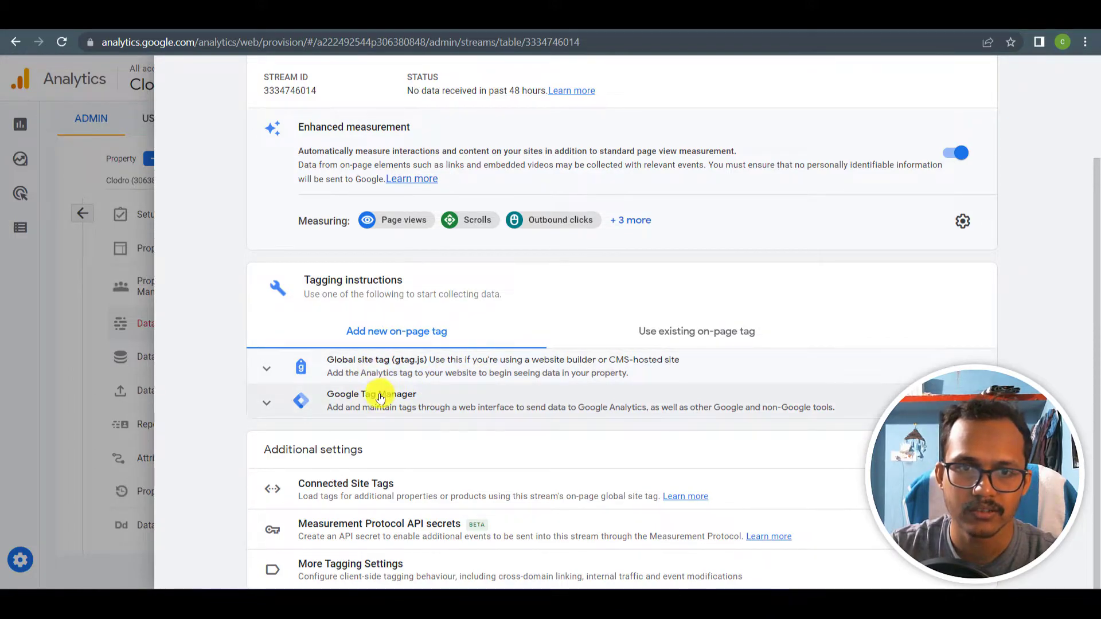
click(315, 372)
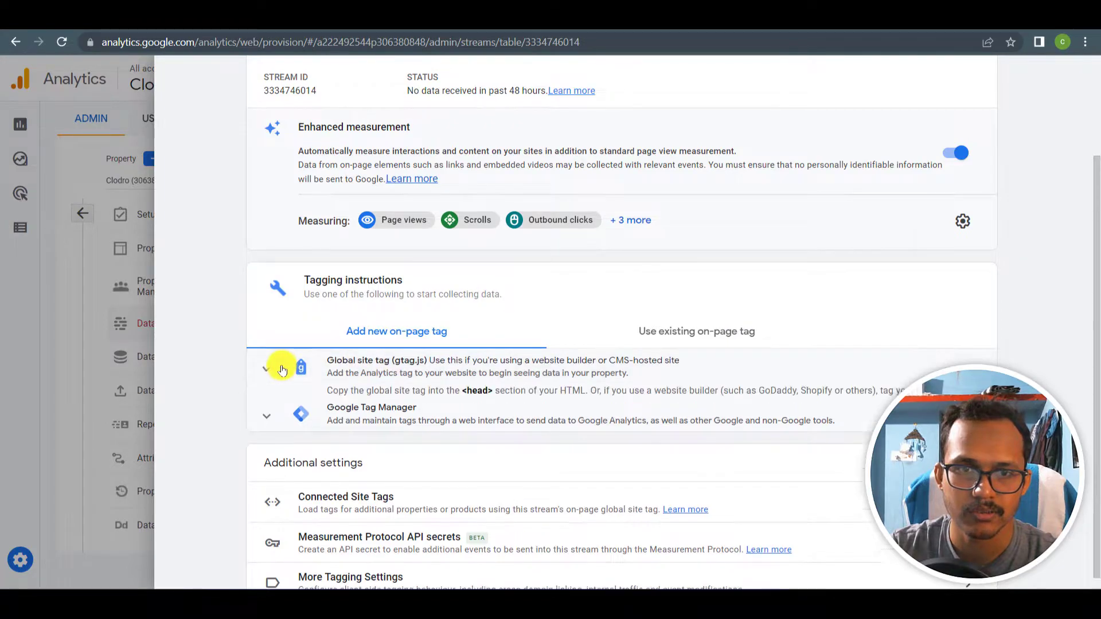
scroll(534, 391, down, 3)
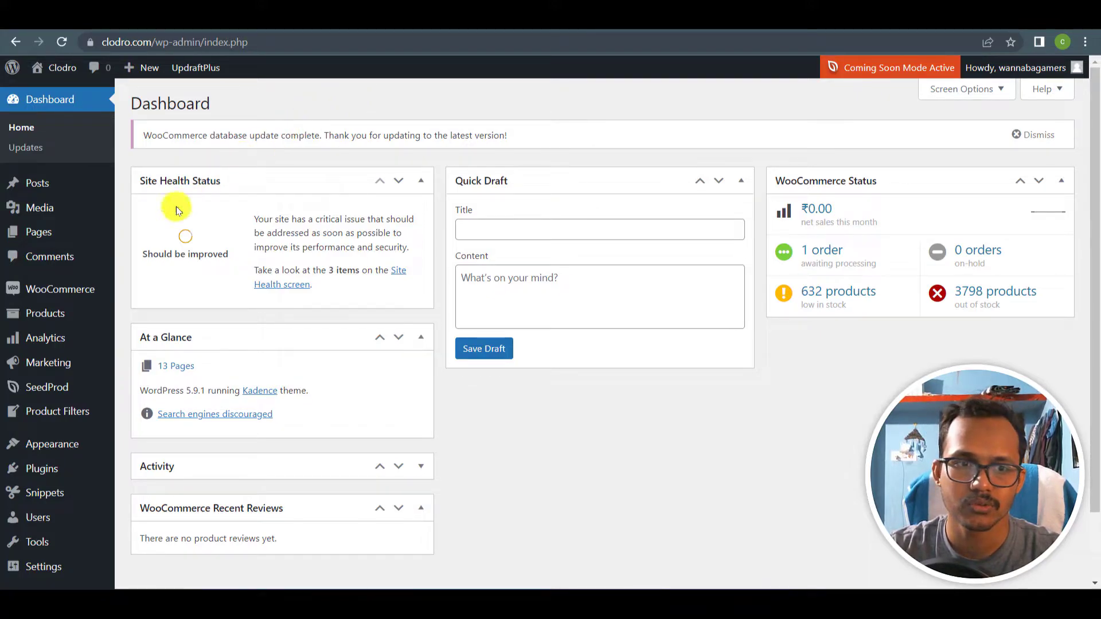
- In the WordPress dashboard, open the Kadence theme's footer.php in the Theme File Editor, accepting the direct-editing warning
mouse_move(45, 442)
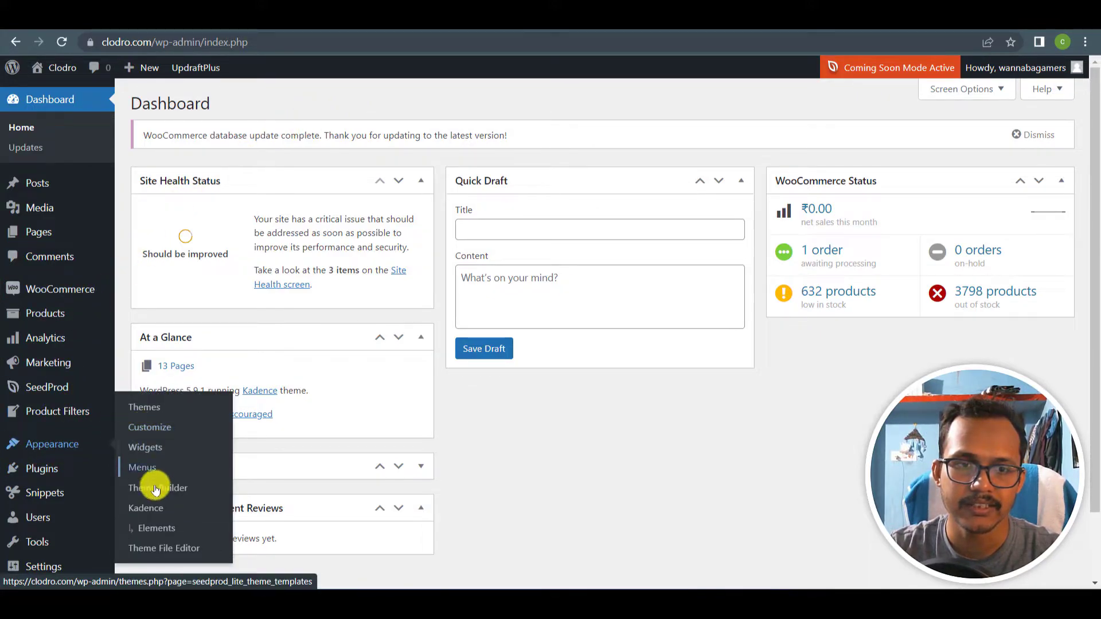
click(163, 549)
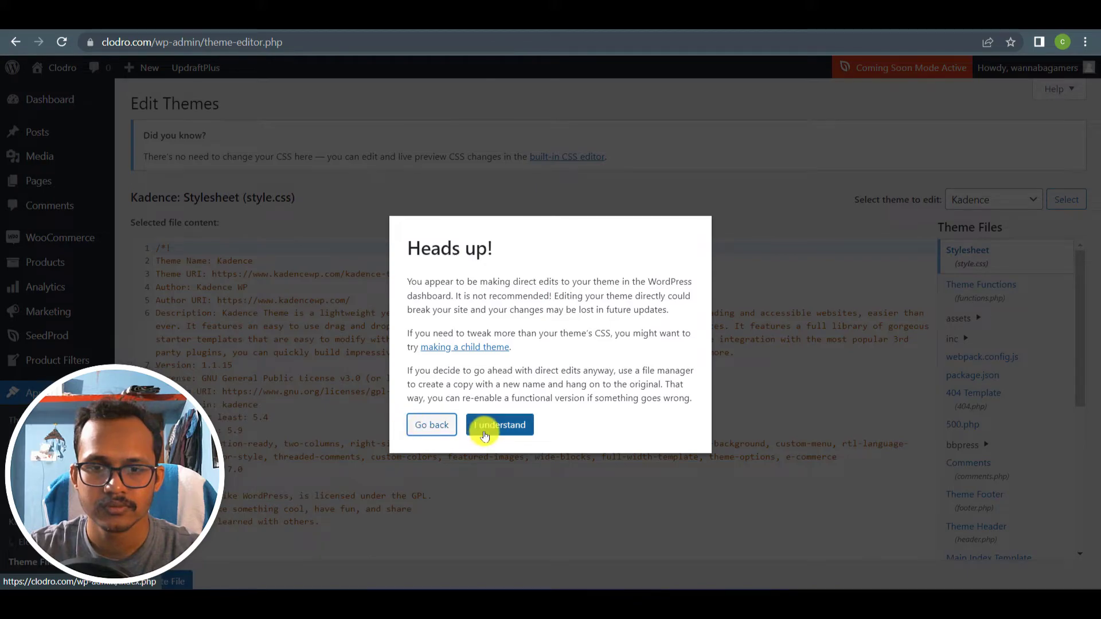
click(484, 435)
scroll(971, 452, down, 3)
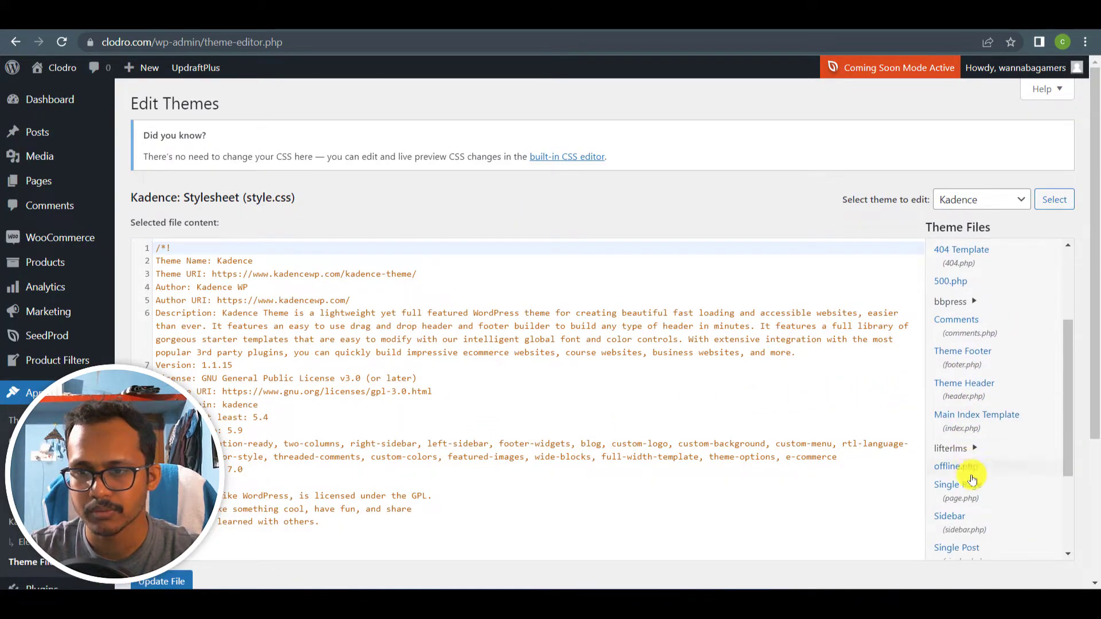
click(970, 355)
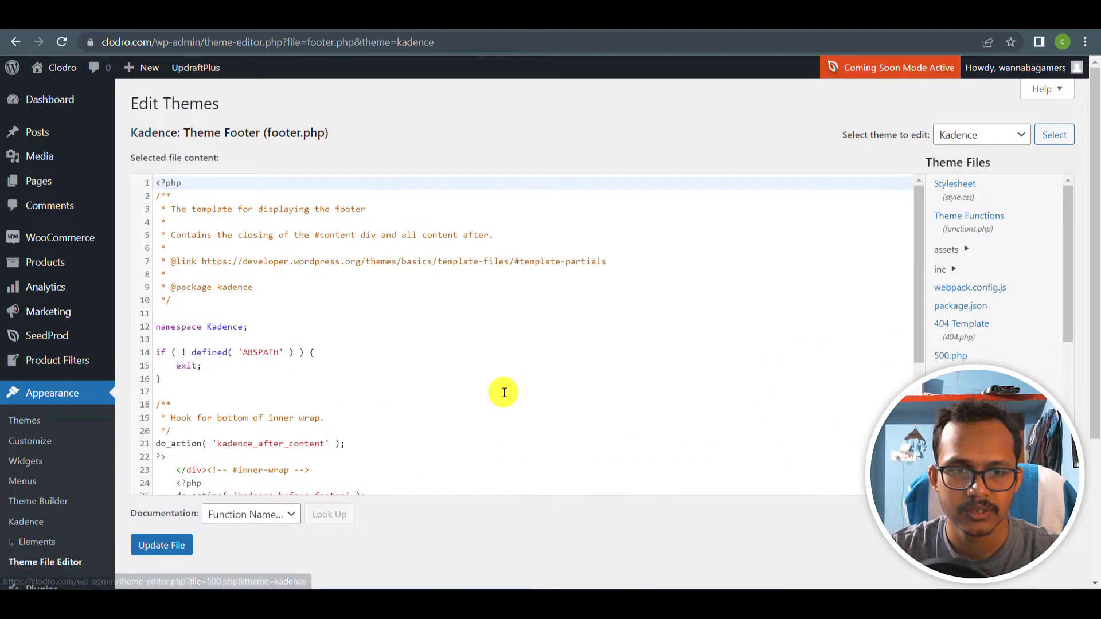
- Paste the Google Analytics global site tag code below the wp_footer() line, above the closing body tag
scroll(504, 392, down, 4)
click(275, 446)
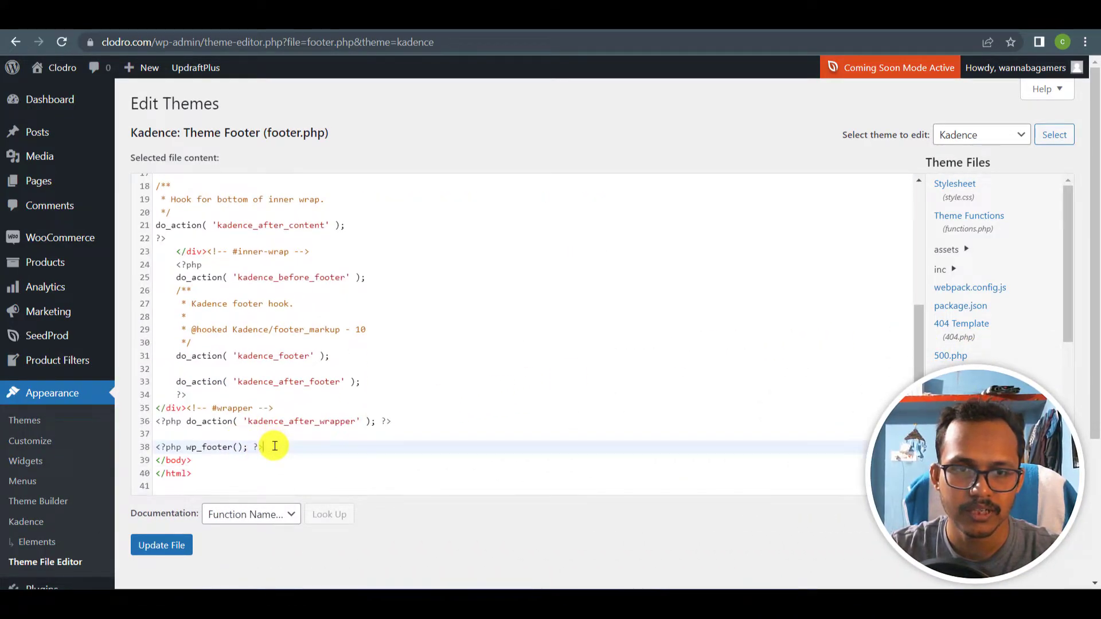
key(Return)
key(Return)
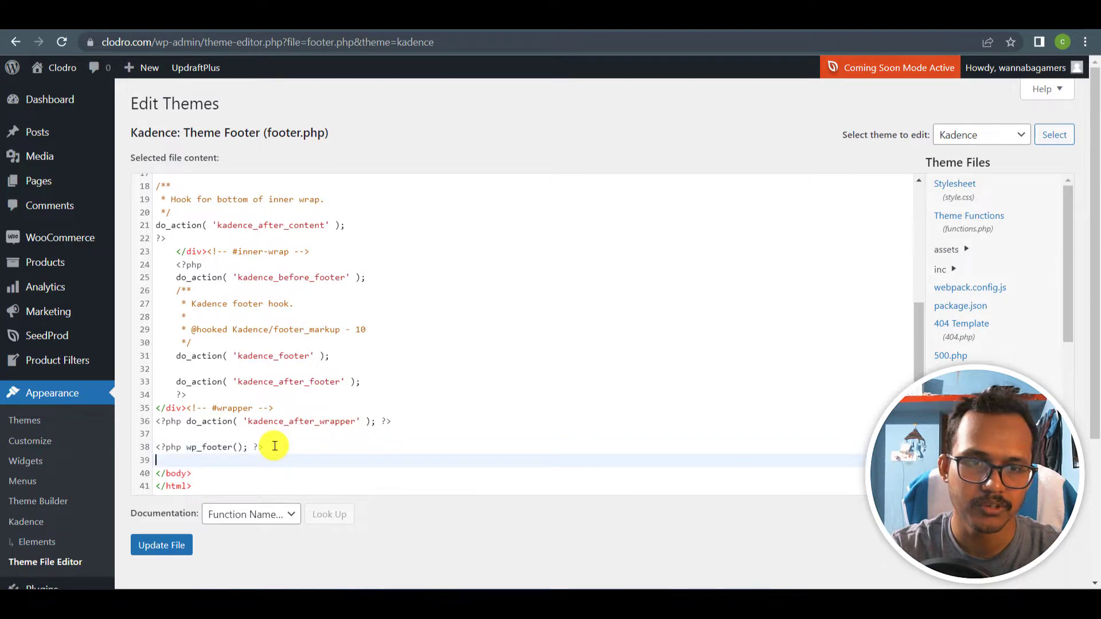
text(<!-- Global site tag (gtag.js) - Google Analytics --> <script async src="https://www.googletagmanager.com/gtag/js?id=G-3REGDVBG9C"></script> <script>   window.dataLayer = window.dataLayer || [];   function gtag(){dataLayer.push(arguments);}   gtag('js', new Date());    gtag('config', 'G-3REGDVBG9C'); </script>)
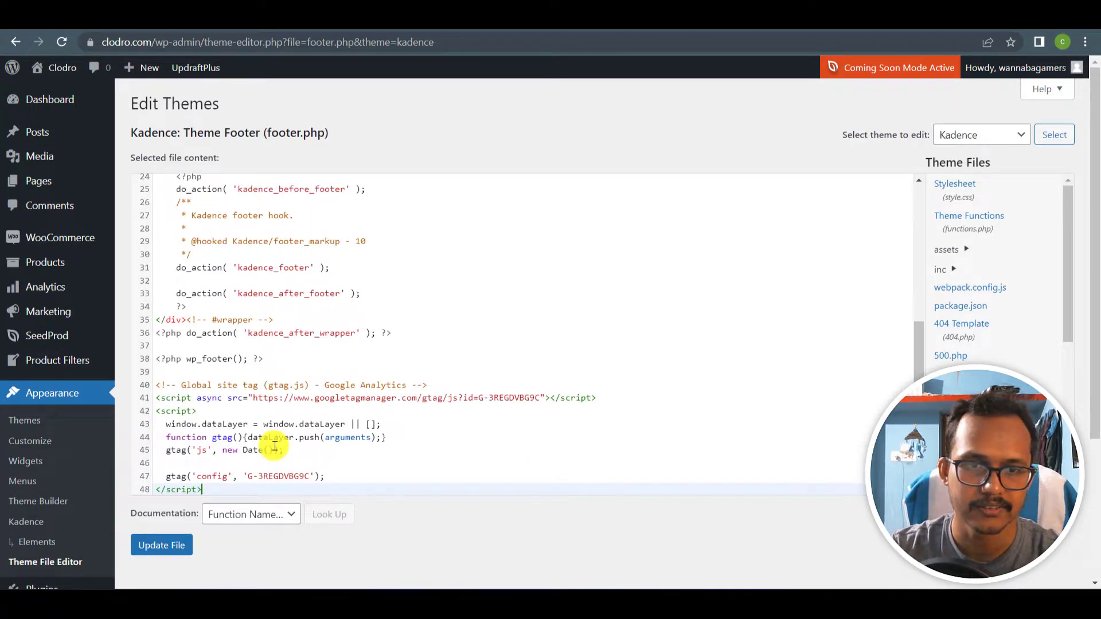
scroll(276, 446, down, 1)
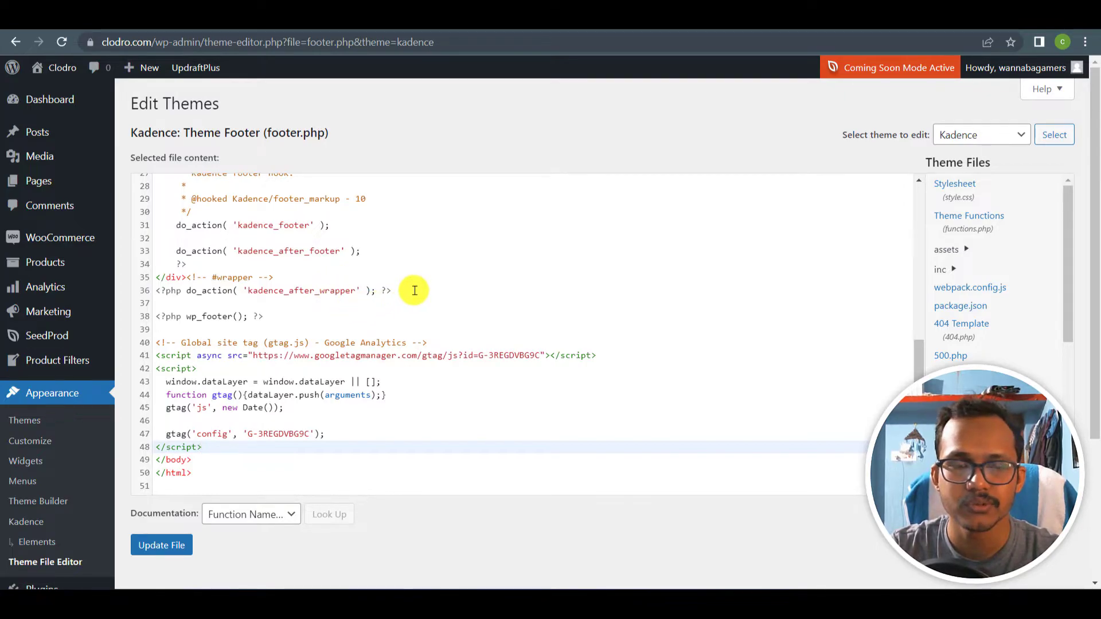
- Leave the theme file without saving the edit and go to the page for adding new plugins
mouse_move(72, 324)
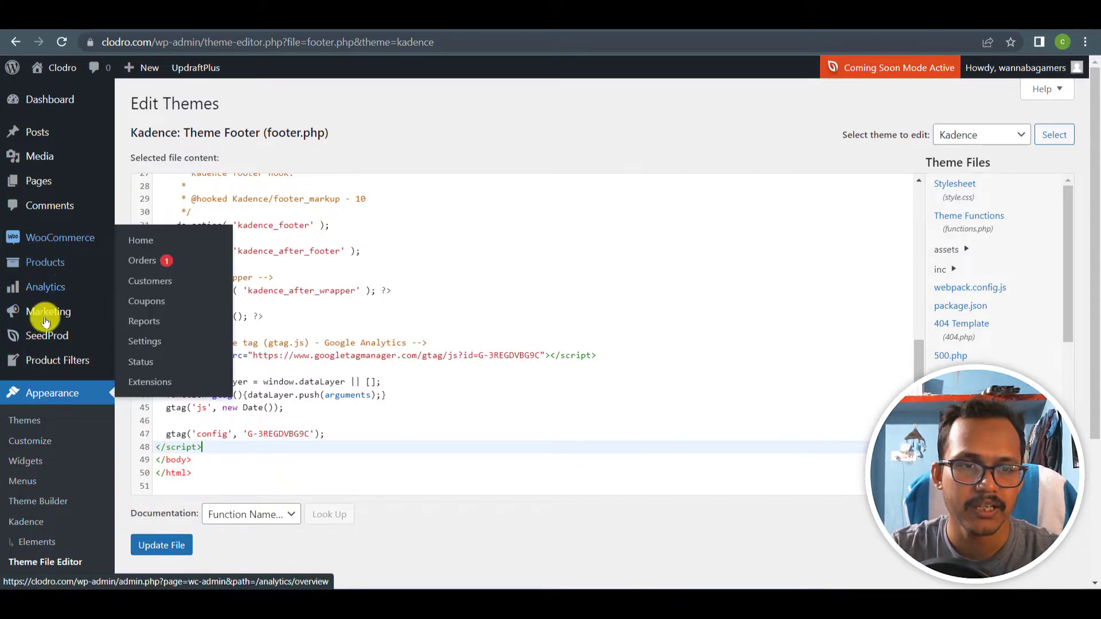
scroll(46, 321, down, 3)
mouse_move(26, 444)
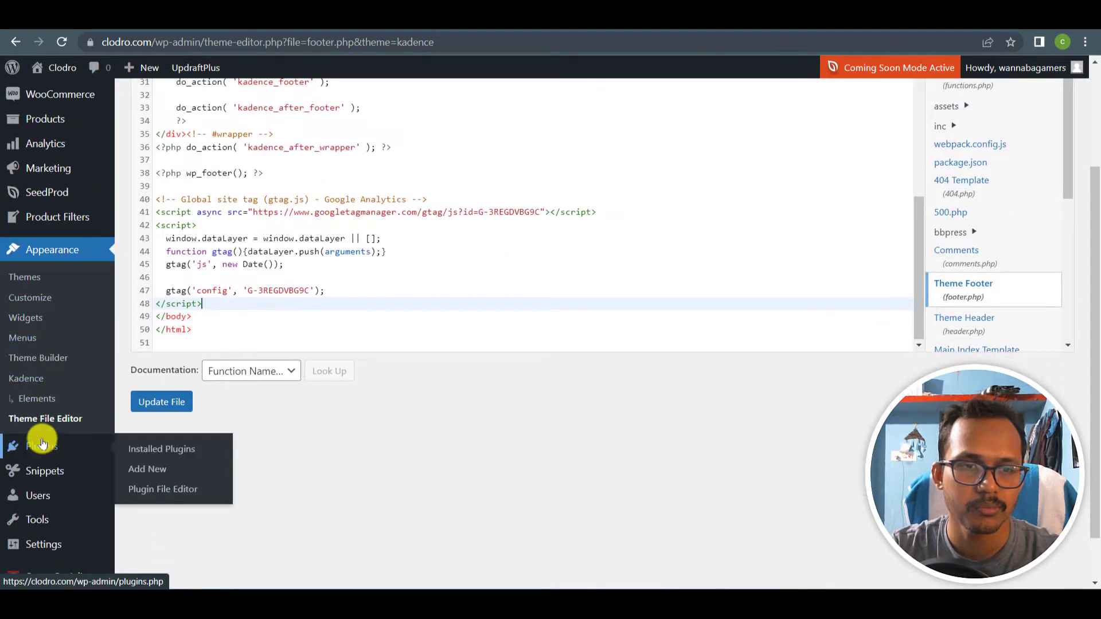
click(147, 470)
click(621, 124)
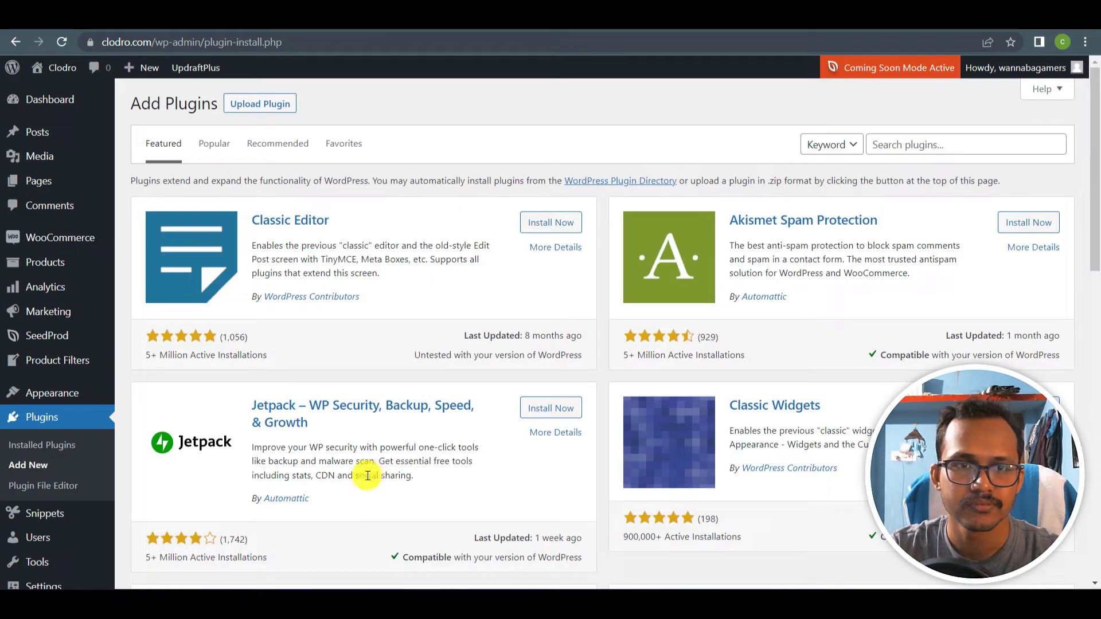
- Search the plugin directory for "header footer code manager", then install and activate the Header Footer Code Manager plugin
click(914, 144)
text(header footer code manager)
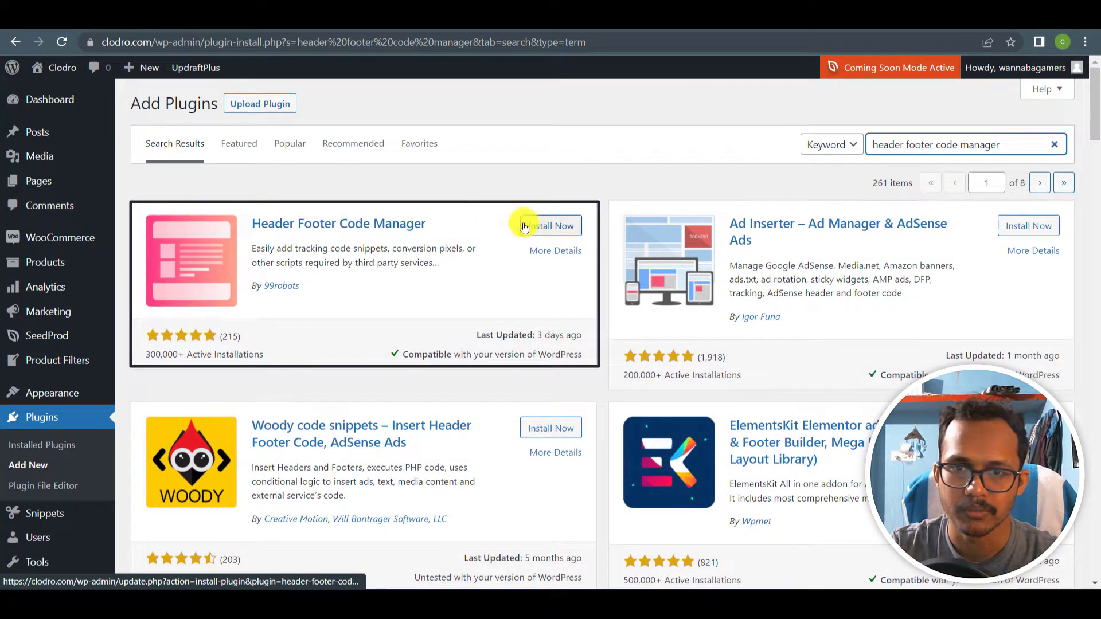
click(560, 229)
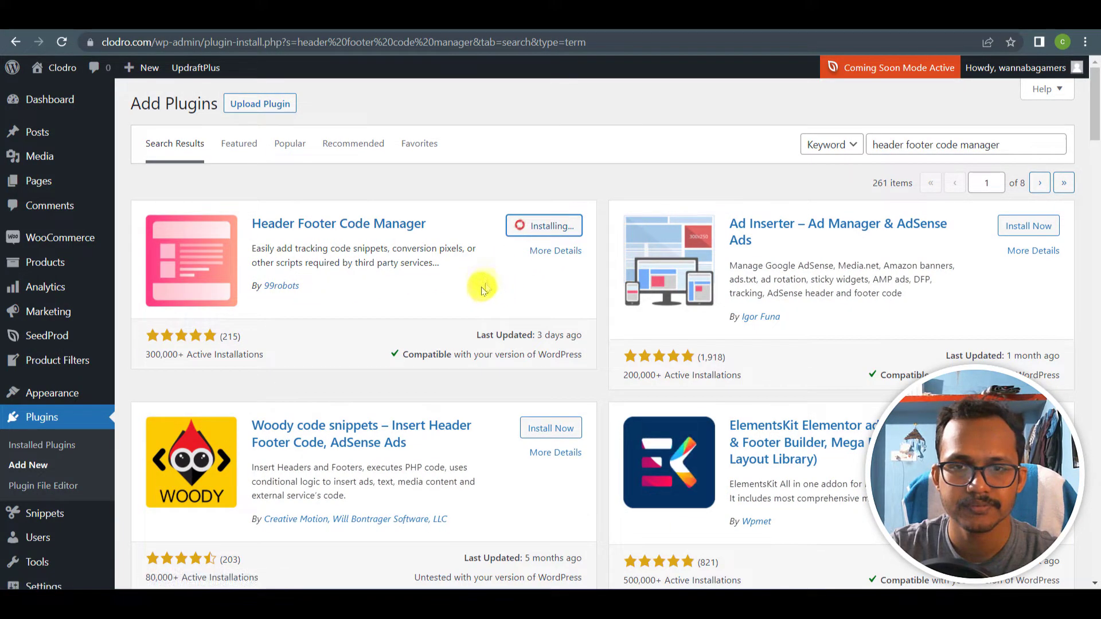
click(551, 225)
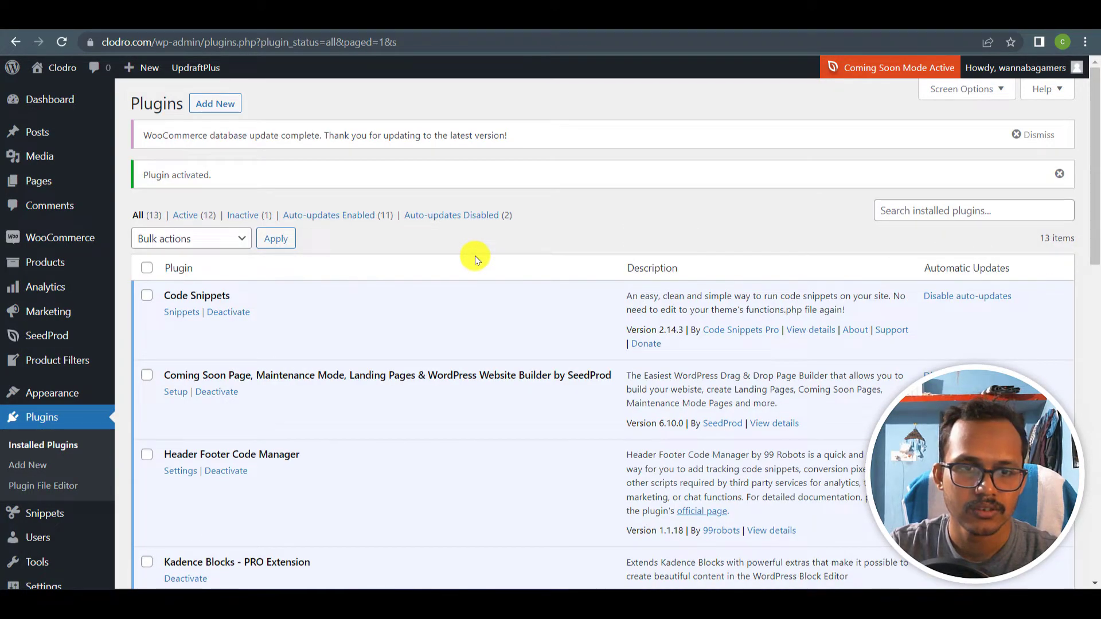
- Add a new snippet in Header Footer Code Manager, named Analytics with the snippet type HTML
click(177, 471)
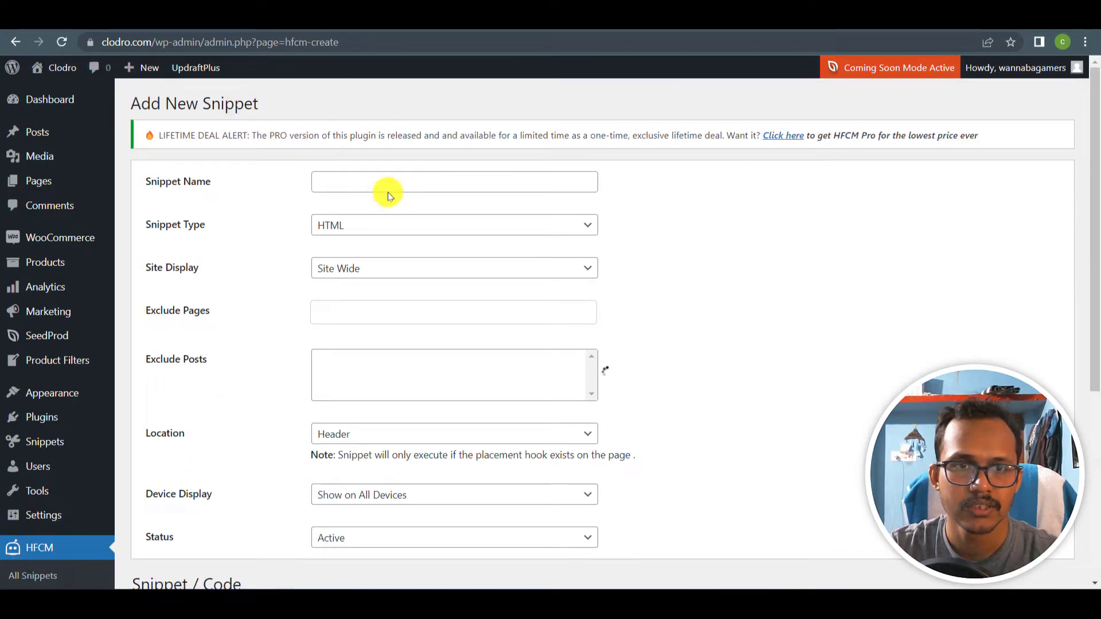
click(398, 183)
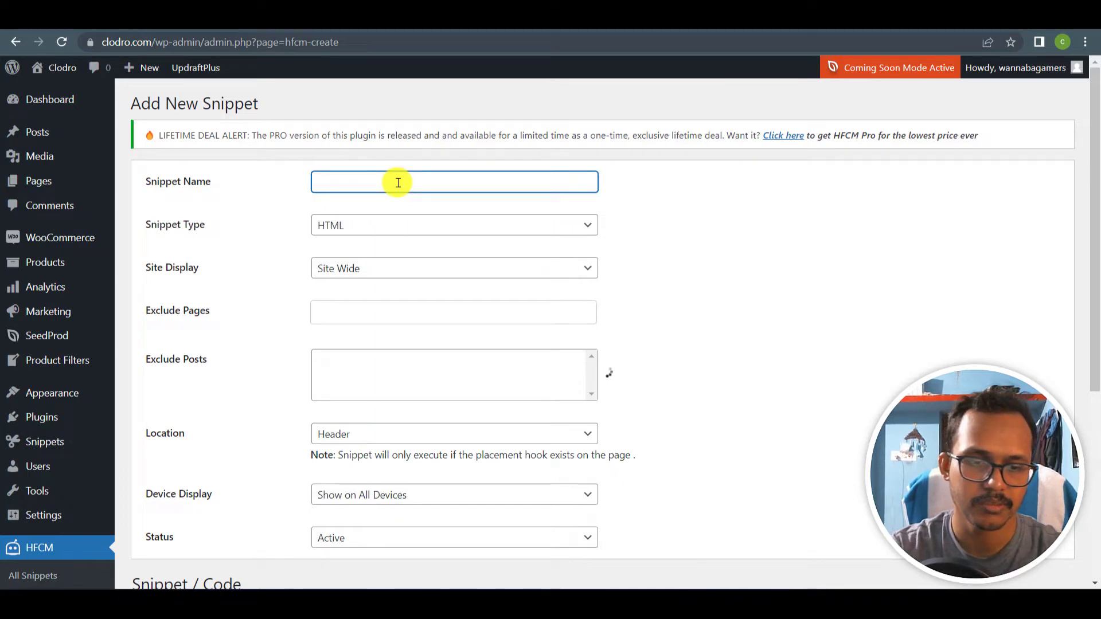
text(Analytics)
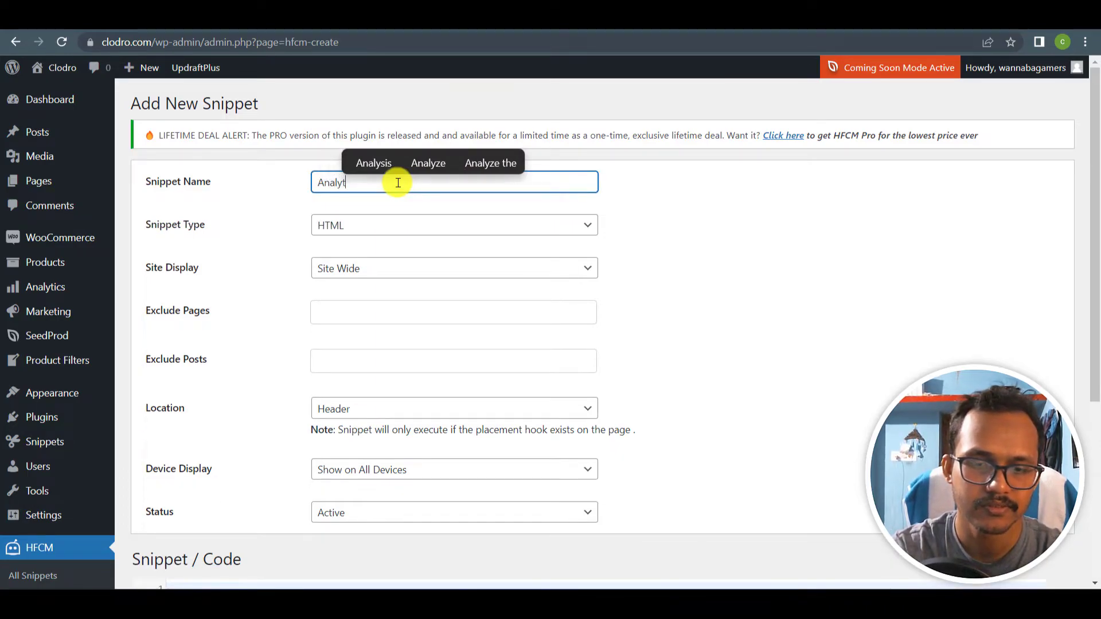
click(400, 224)
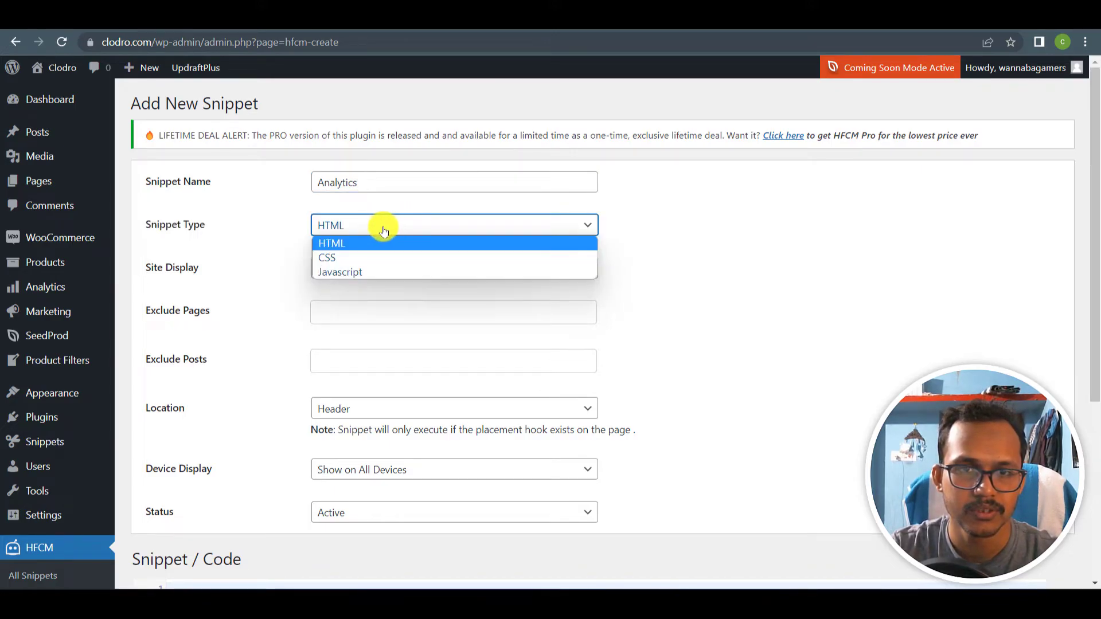
click(357, 243)
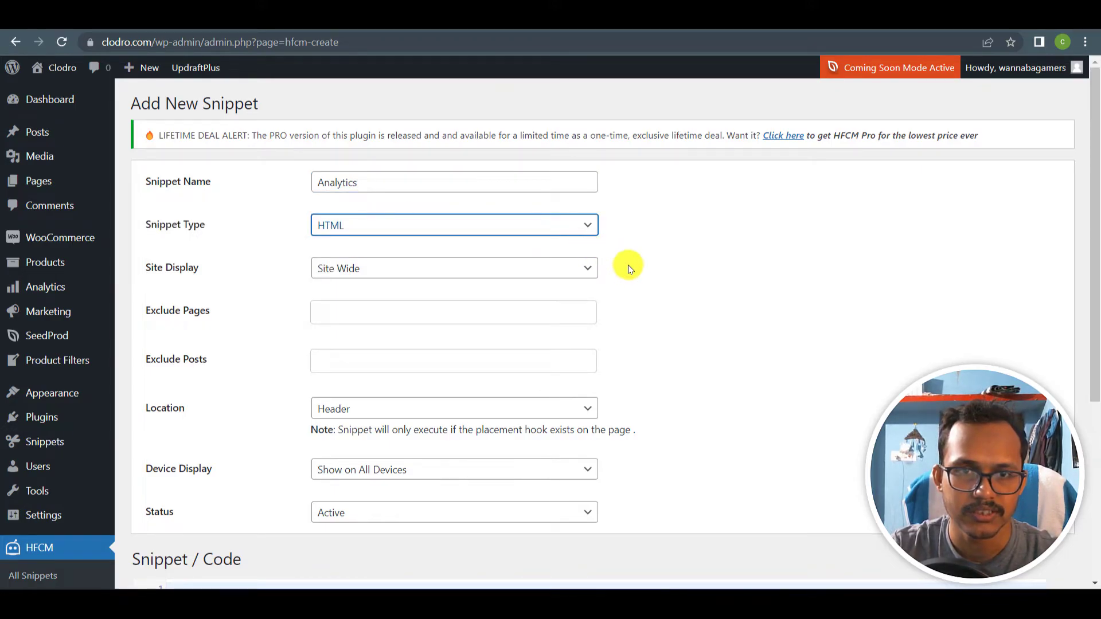
- Keep the Analytics snippet's site display at Site Wide and set its location to Footer
scroll(697, 248, down, 1)
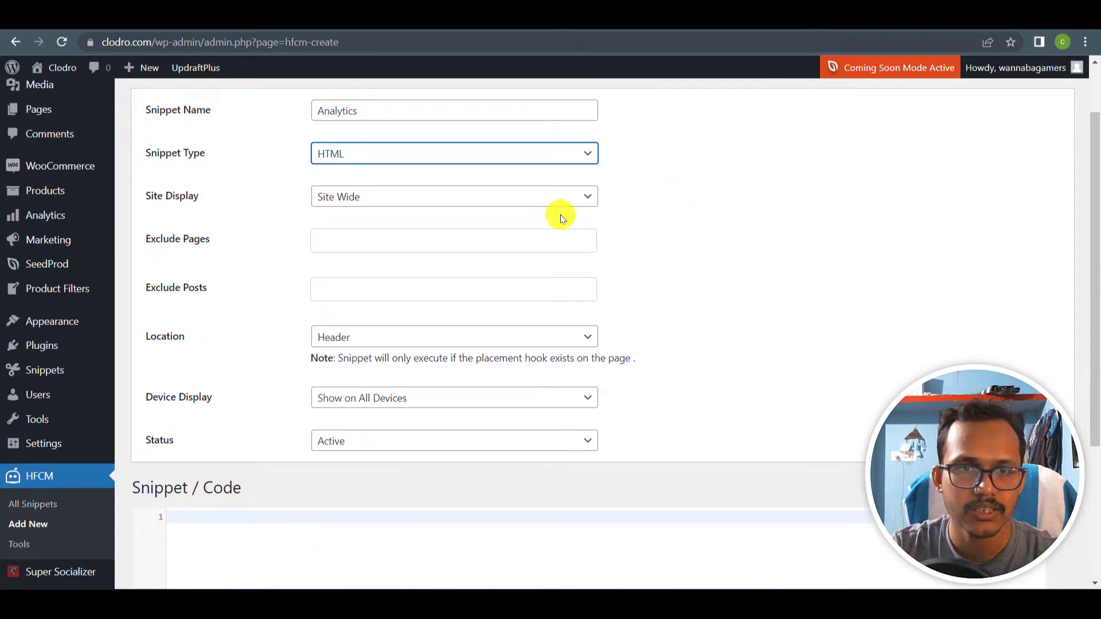
click(528, 199)
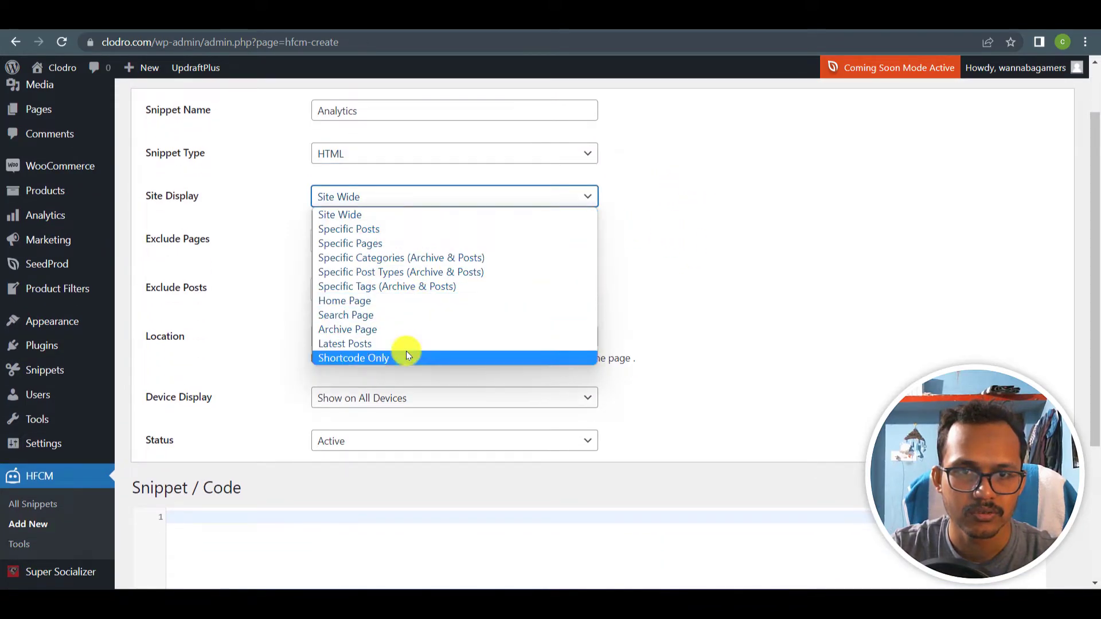
click(405, 198)
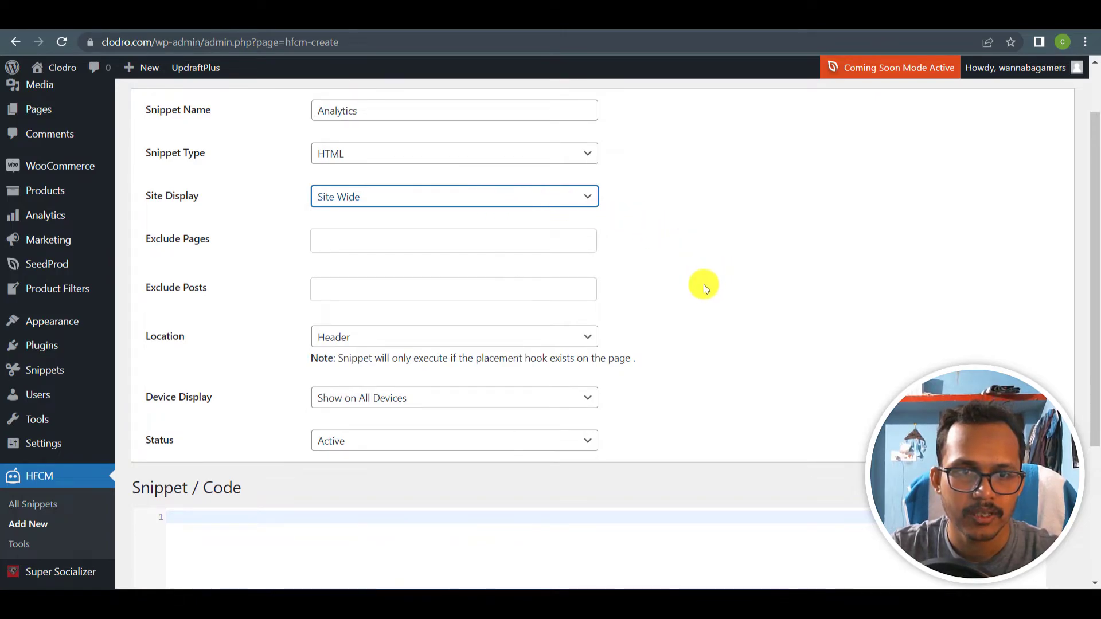
scroll(706, 282, down, 1)
click(562, 259)
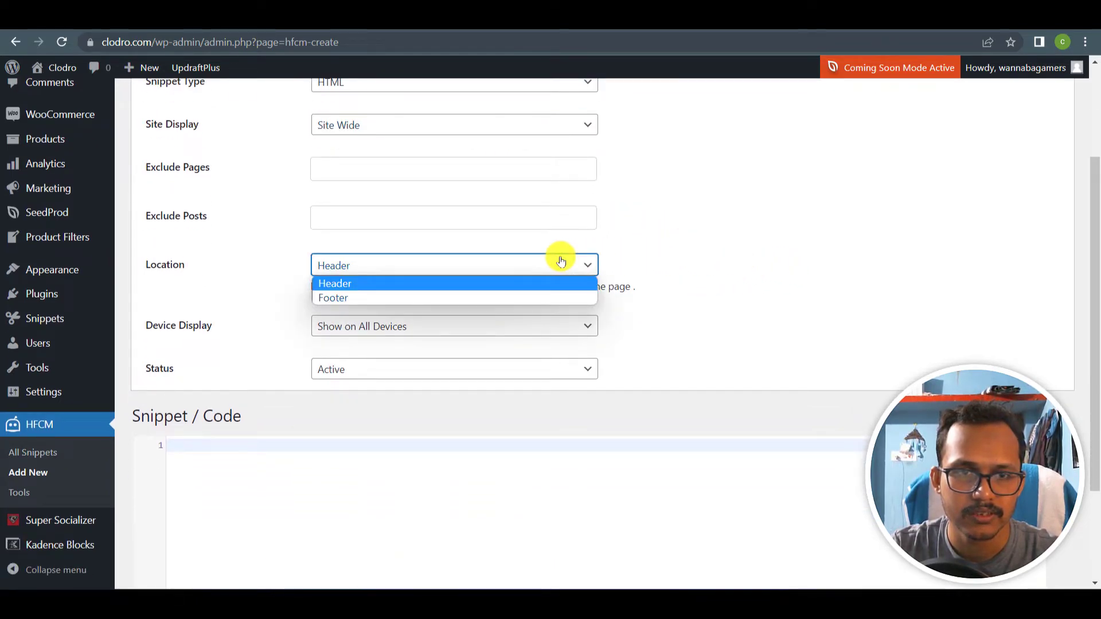
click(368, 297)
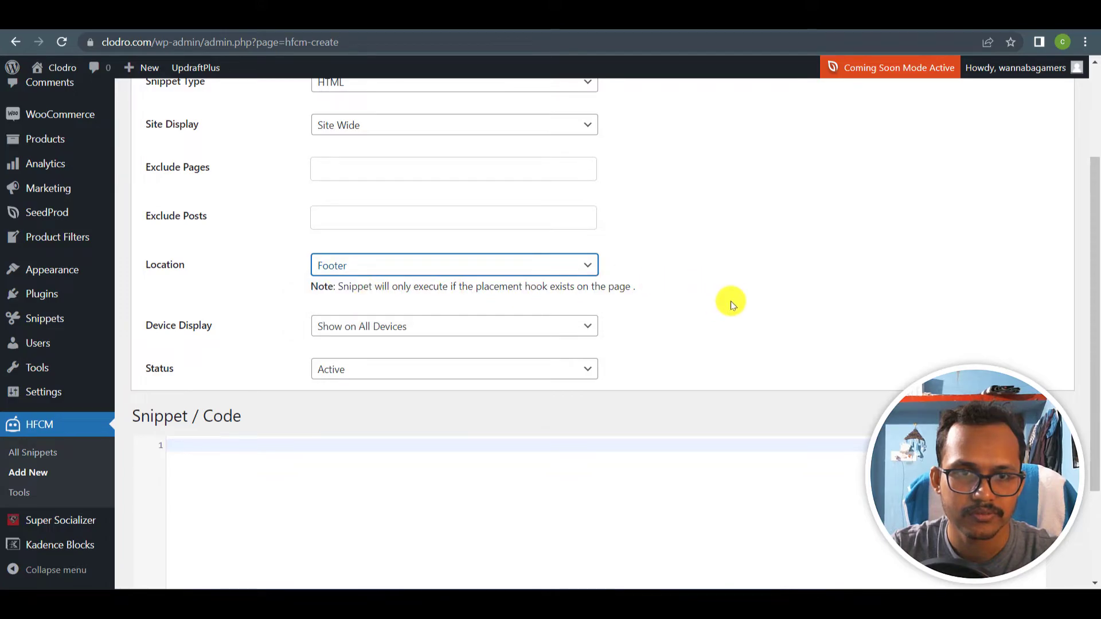
- Paste the Google Analytics global site tag (gtag.js) code into the snippet's code area
scroll(257, 472, down, 2)
click(215, 314)
text(<!-- Global site tag (gtag.js) - Google Analytics --> <script async src="https://www.googletagmanager.com/gtag/js?id=G-3REGDVBG9C"></script> <script>   window.dataLayer = window.dataLayer || [];   function gtag(){dataLayer.push(arguments);}   gtag('js', new Date());    gtag('config', 'G-3REGDVBG9C'); </script>)
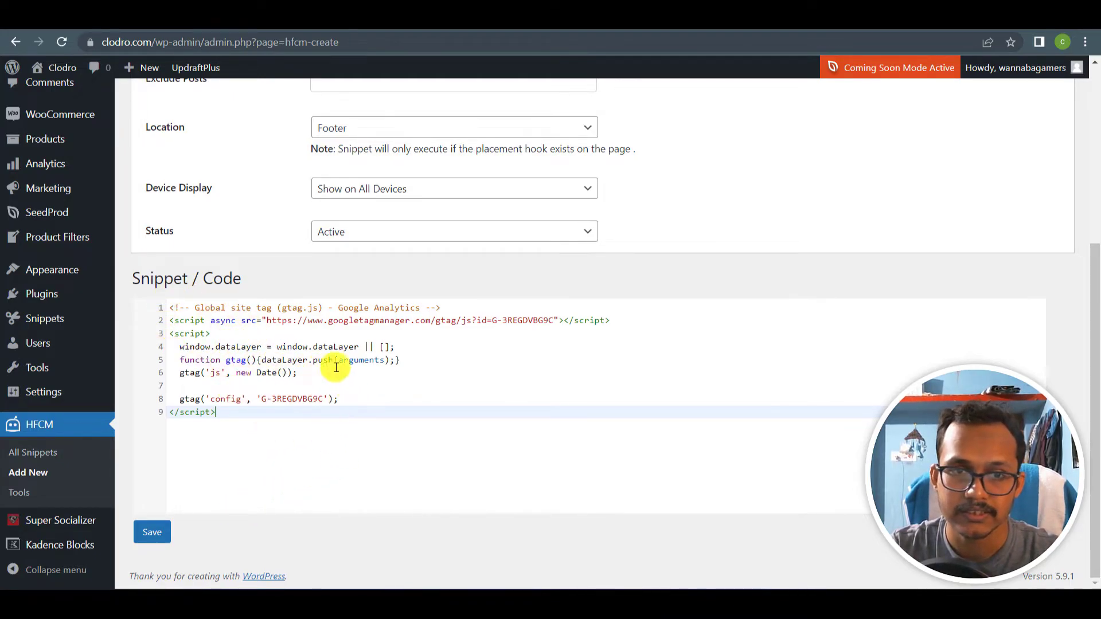
- Change the Analytics snippet's type to Javascript and save the snippet
scroll(820, 315, up, 5)
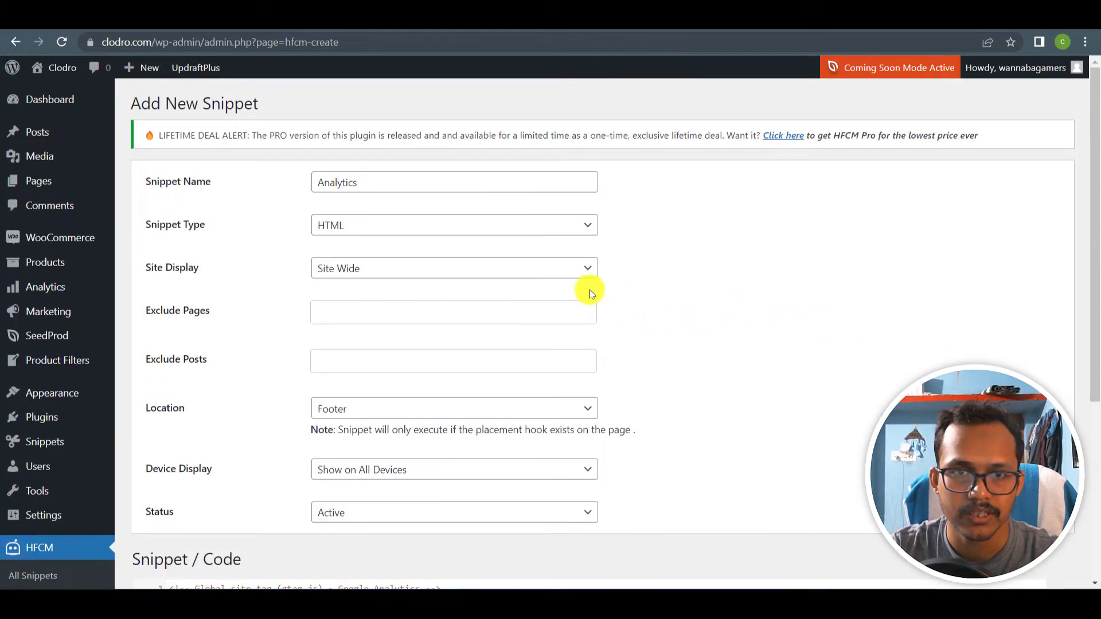
click(514, 223)
click(422, 268)
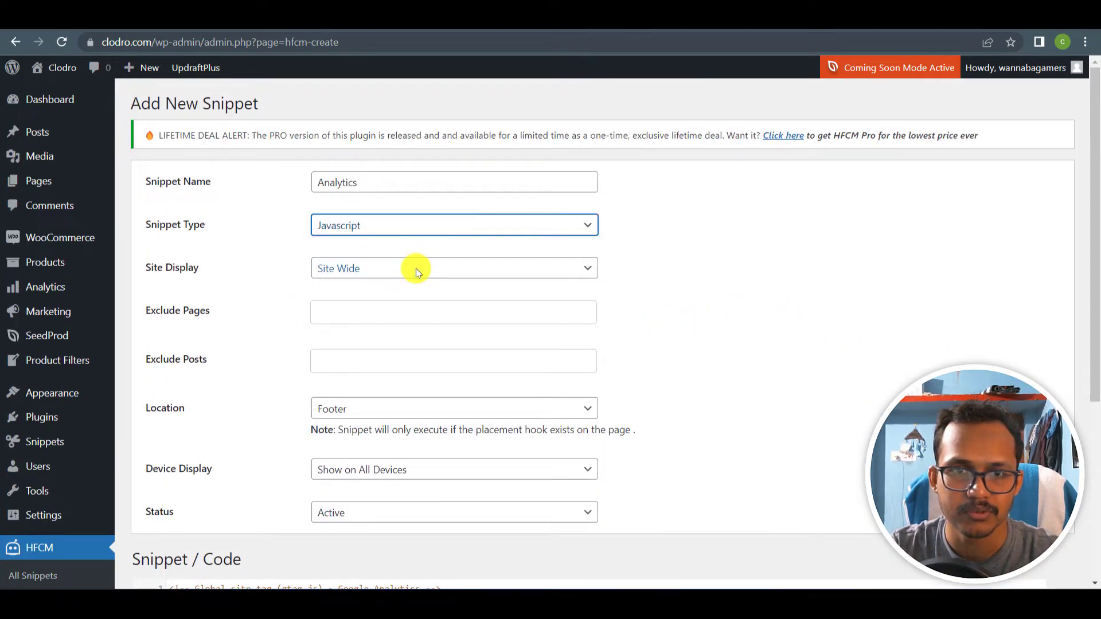
scroll(786, 284, down, 5)
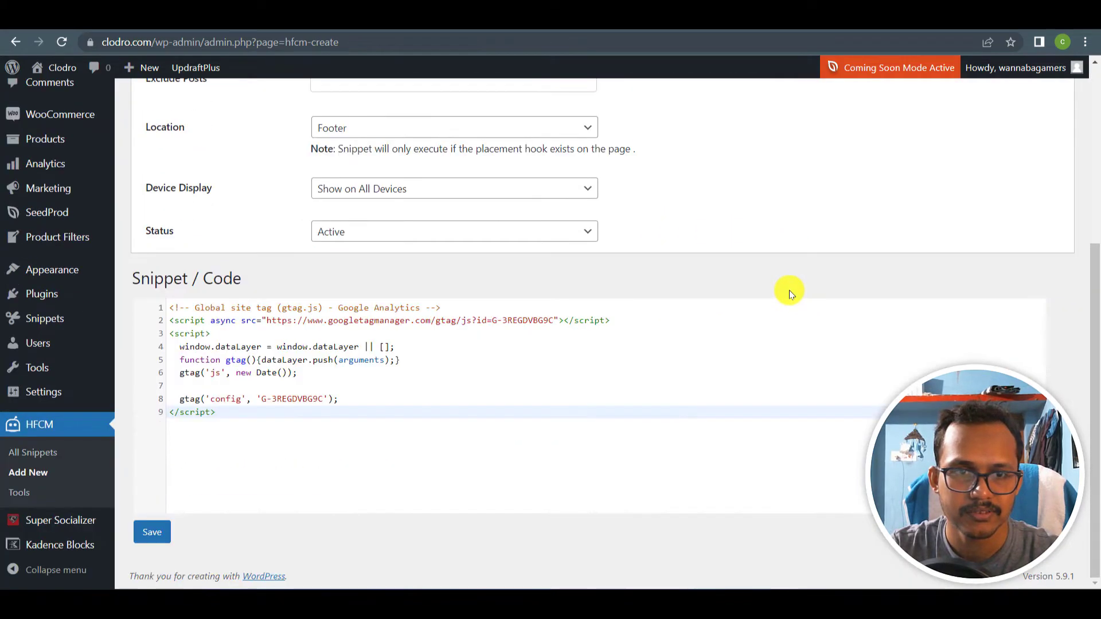
click(149, 532)
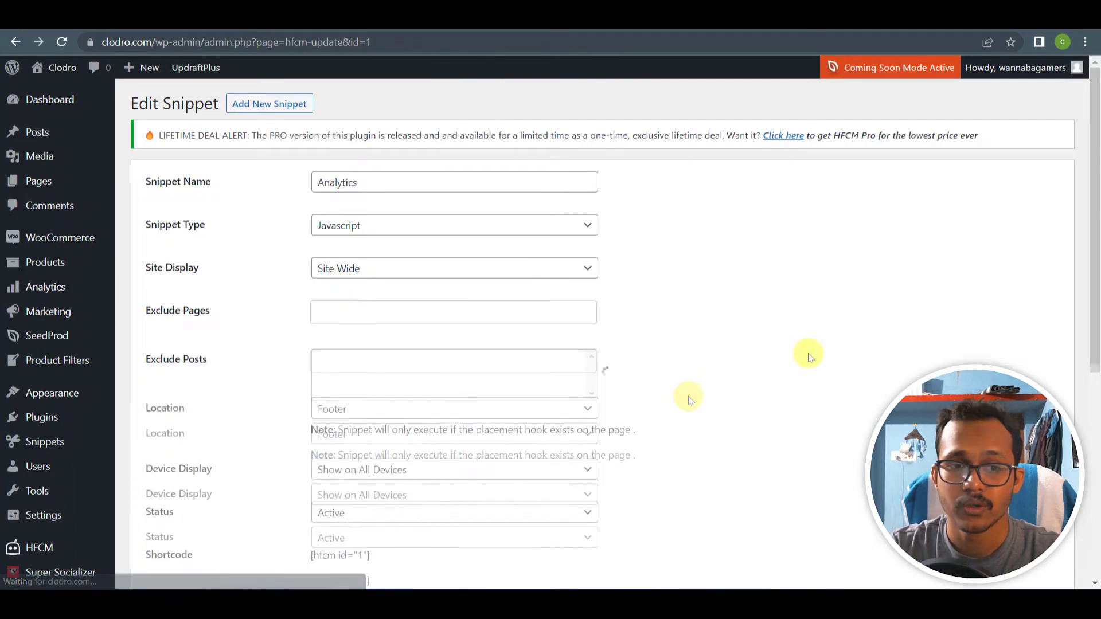
- Check the Analytics entry in the list of all snippets and load the live site at clodro.com
mouse_move(34, 545)
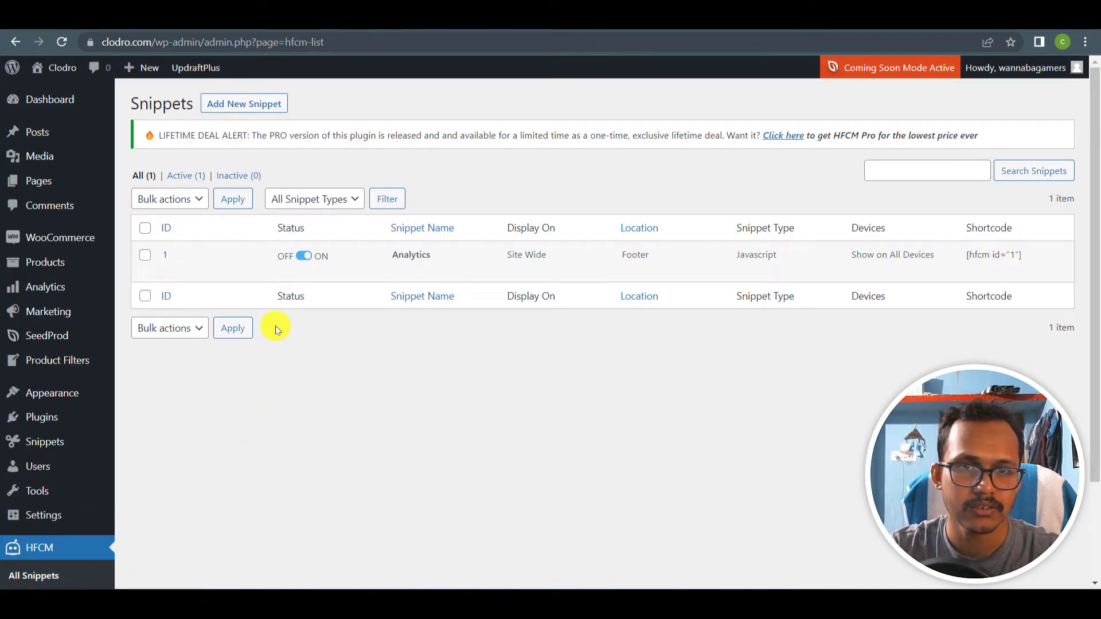
mouse_move(412, 269)
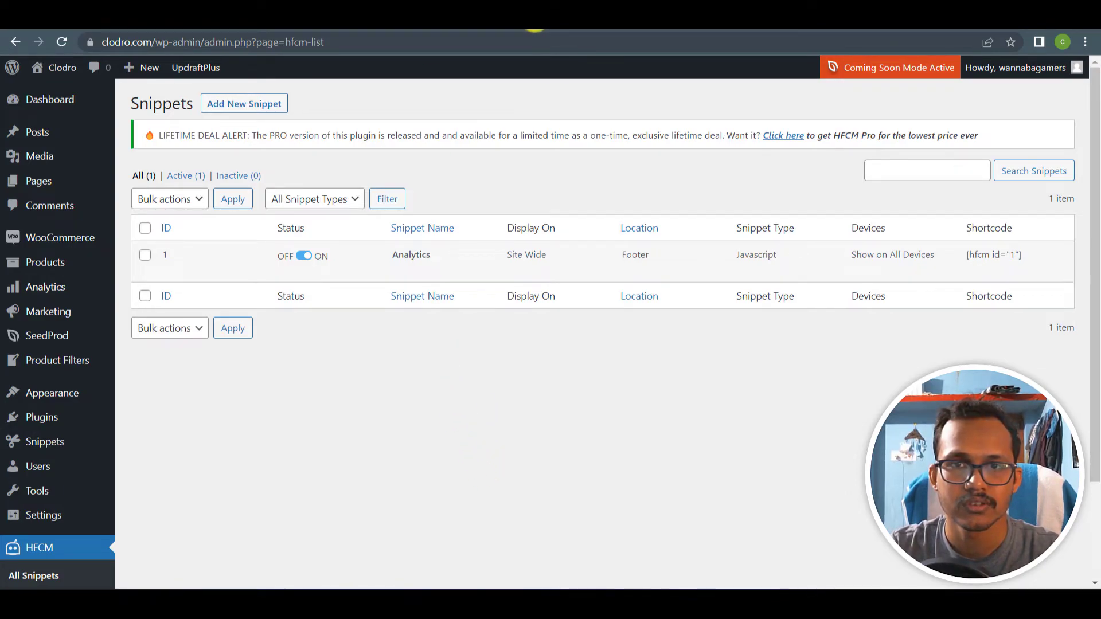
click(534, 26)
text(clodro.com)
key(Return)
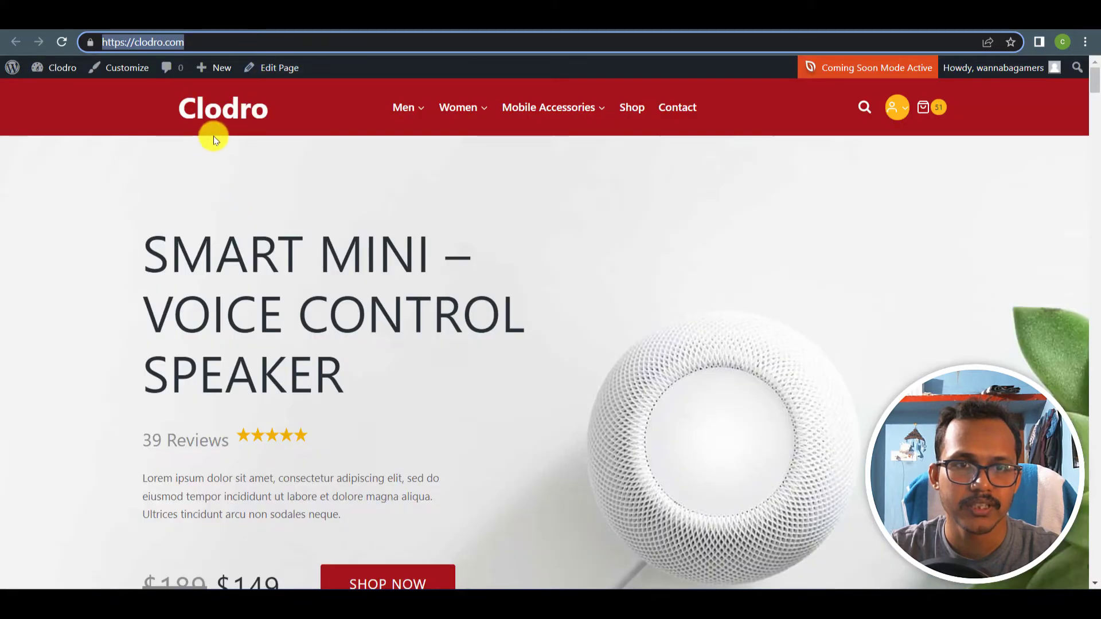
key(Return)
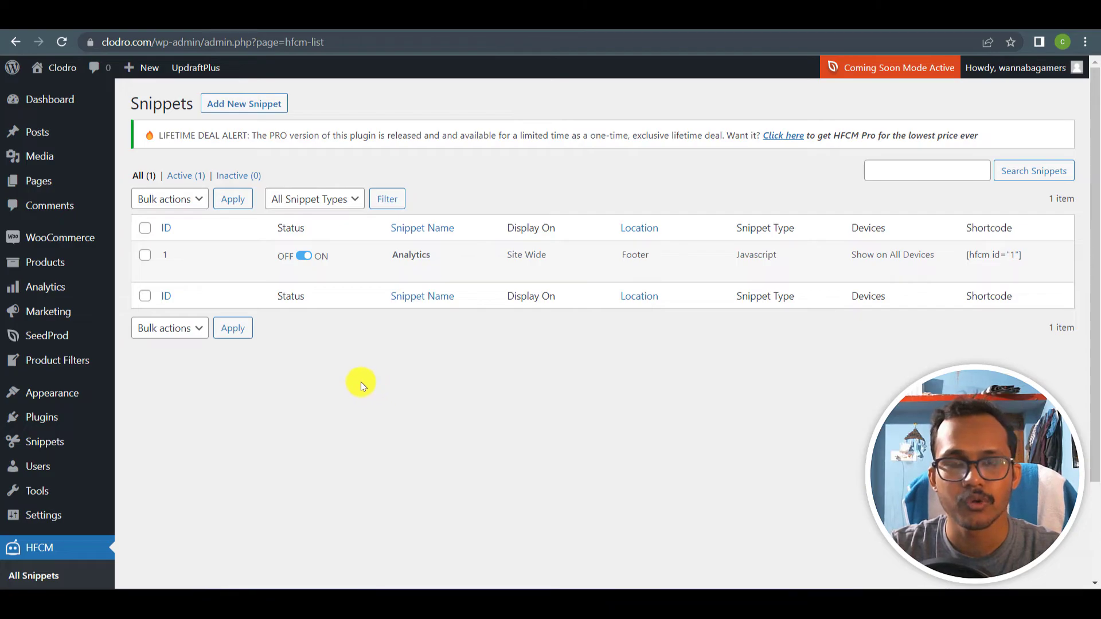
- Open Custom Scripts in the theme customizer and examine the script fields for the header, opening body tag and footer
mouse_move(55, 392)
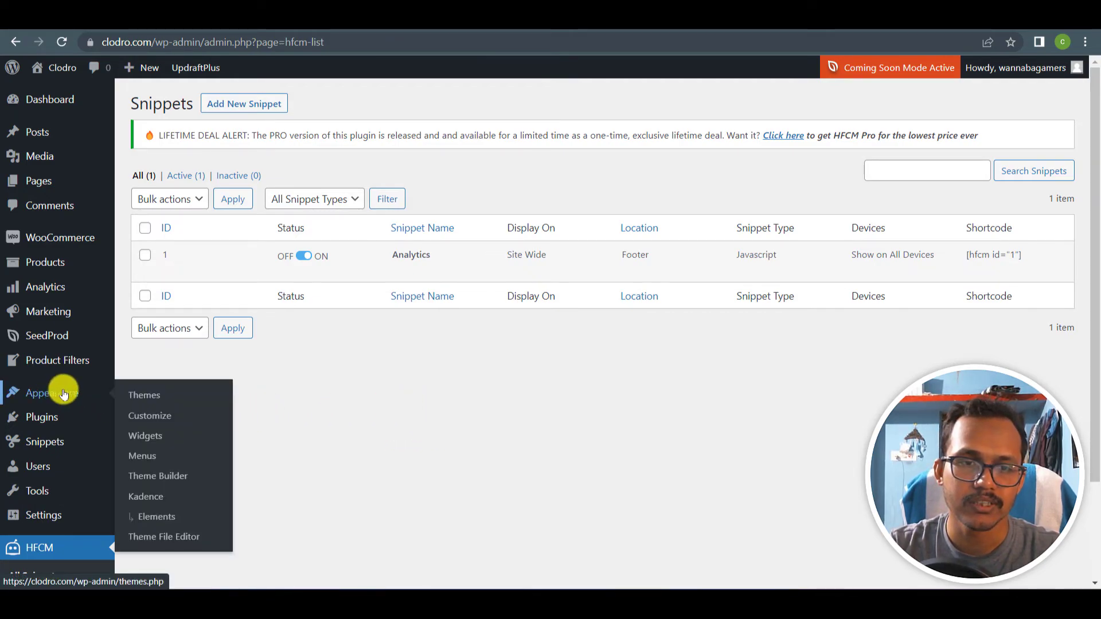
click(158, 421)
scroll(142, 344, down, 1)
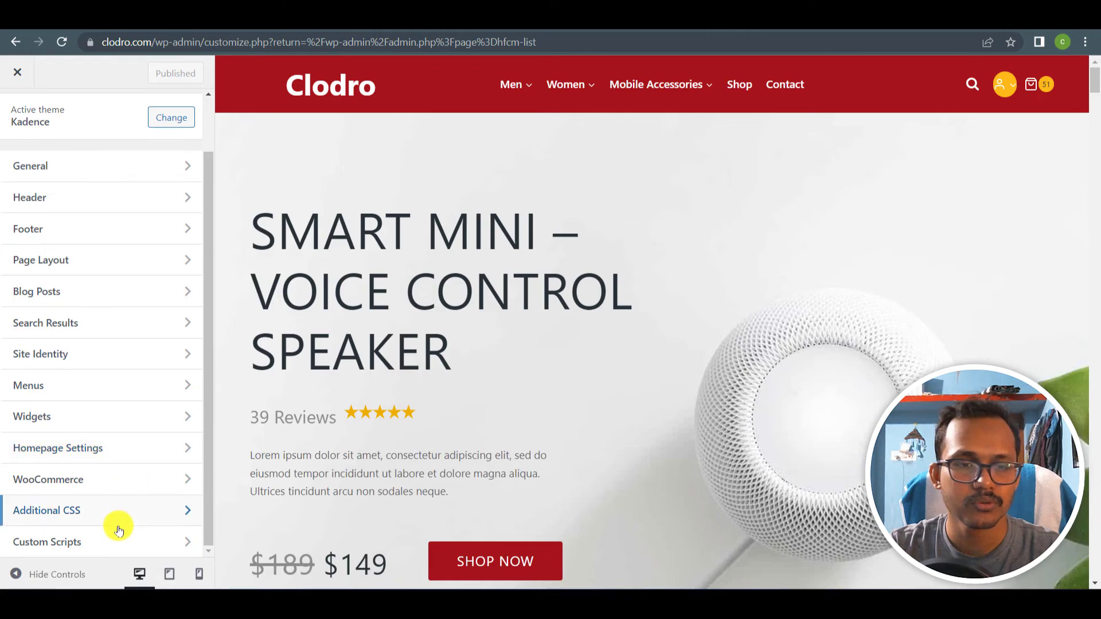
click(89, 546)
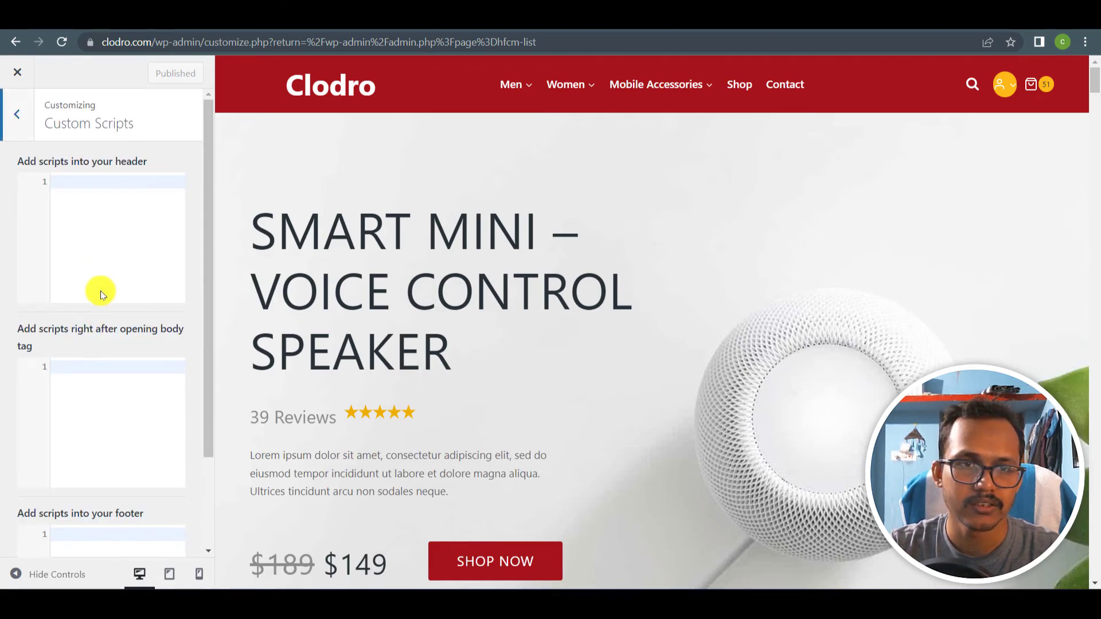
scroll(100, 361, down, 2)
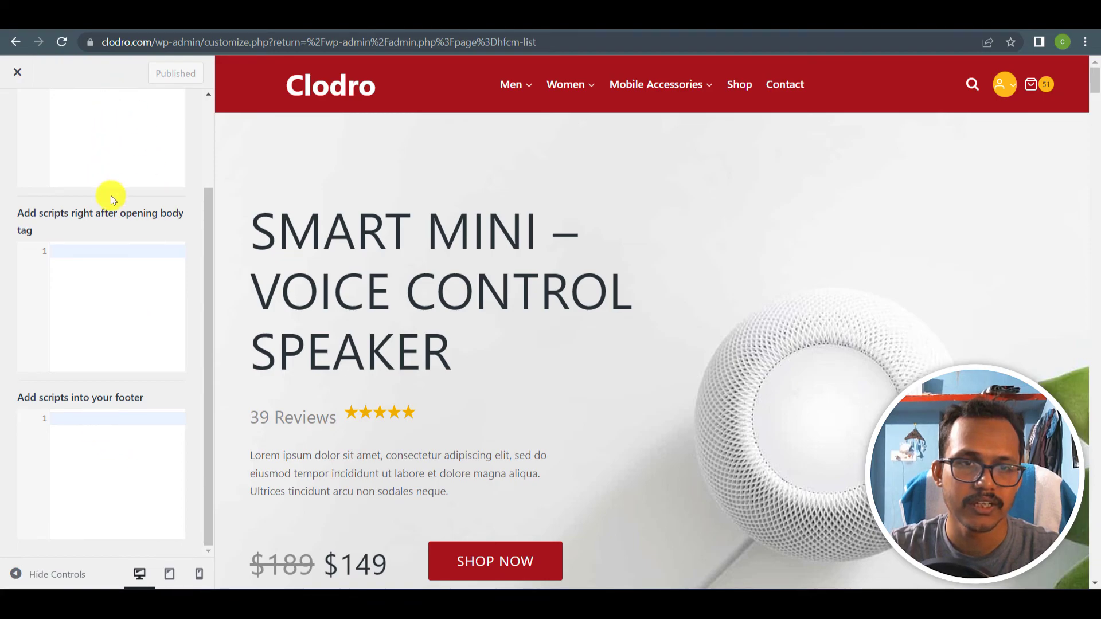
scroll(104, 344, up, 2)
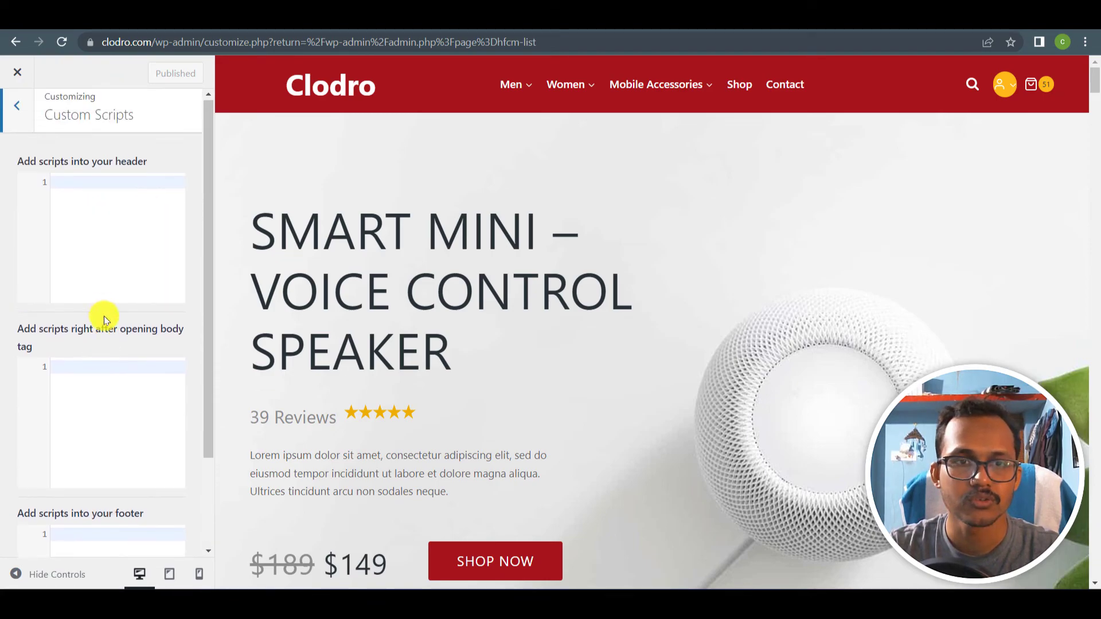